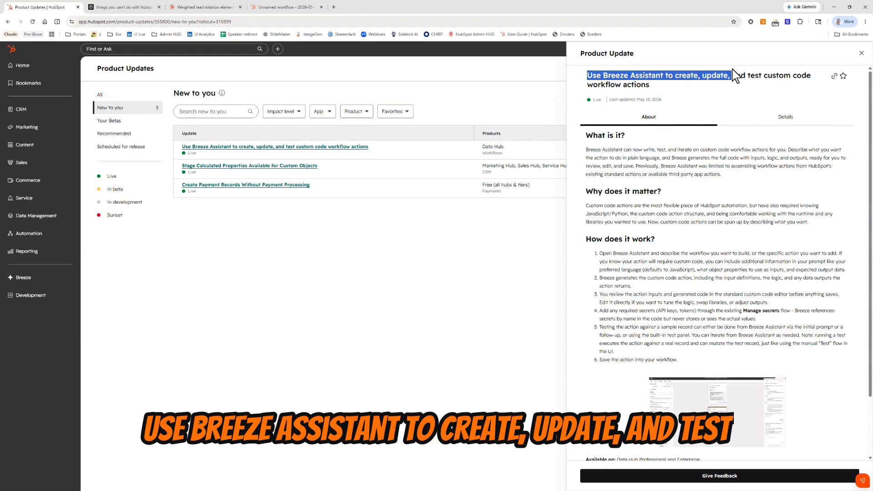
Step: Read the Breeze Assistant custom code update's title and the Perplexity answer about what HubSpot workflows can't do, focusing on weighted round-robin routing
{"action": "mouse_move", "coordinate": [733, 75]}
{"action": "left_mouse_down"}
{"action": "mouse_move", "coordinate": [724, 75]}
{"action": "mouse_move", "coordinate": [722, 91]}
{"action": "left_mouse_up"}
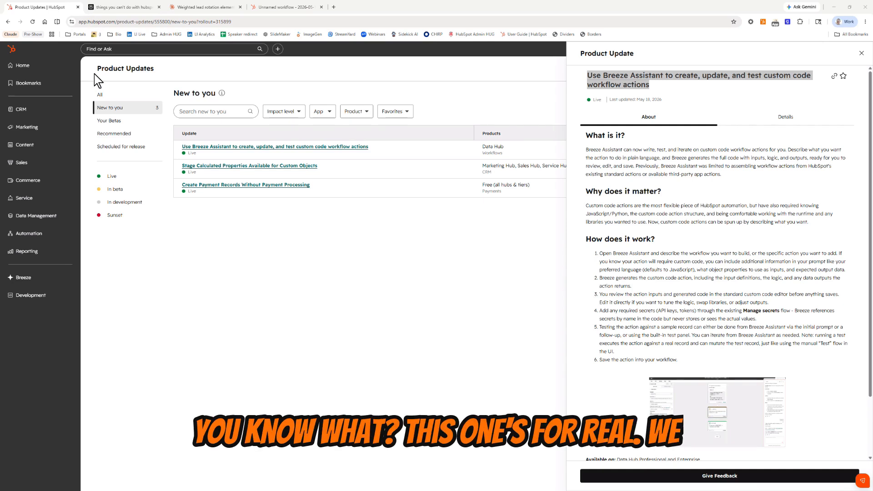
{"action": "left_click", "coordinate": [132, 8]}
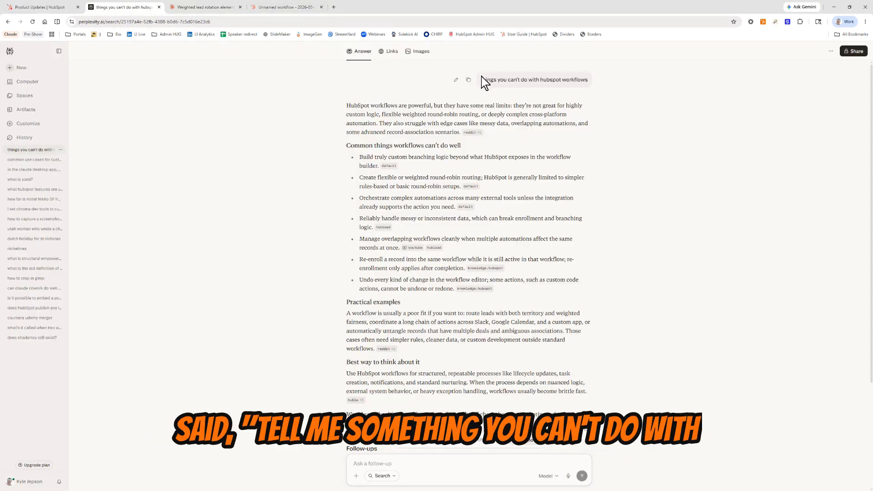
{"action": "left_click_drag", "start_coordinate": [480, 80], "coordinate": [586, 79]}
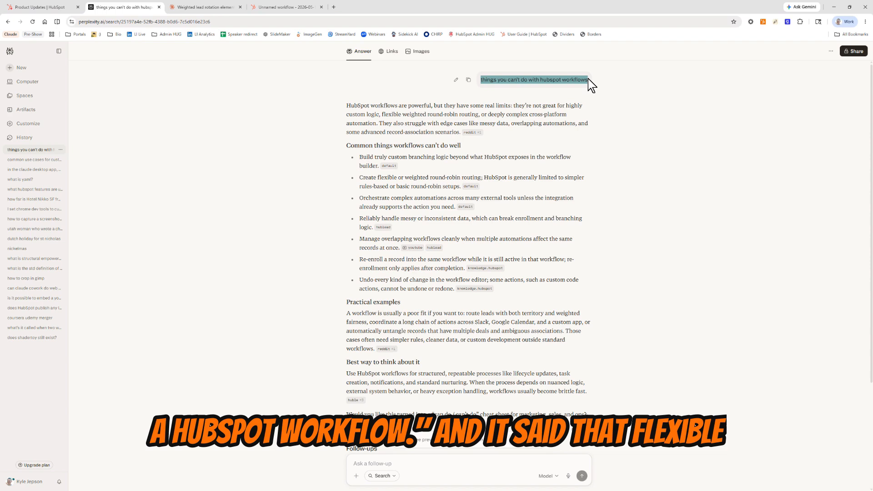
{"action": "left_click_drag", "start_coordinate": [377, 178], "coordinate": [518, 178]}
{"action": "left_click", "coordinate": [531, 178]}
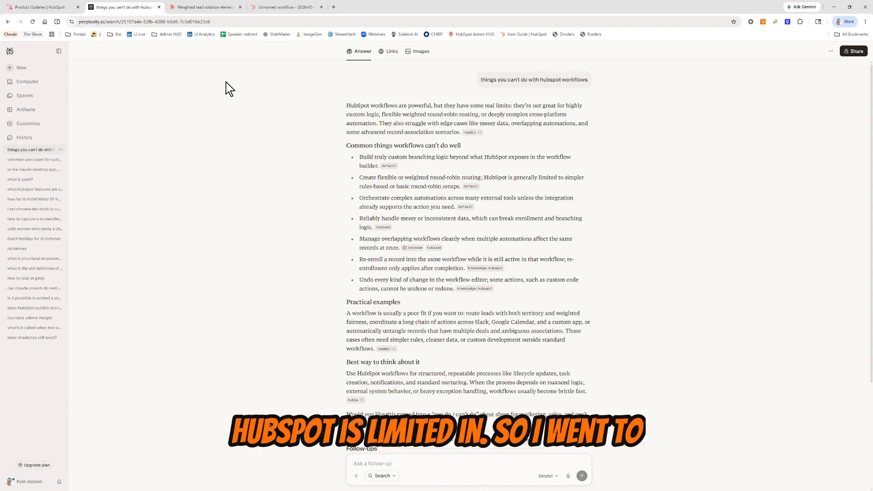
Step: Switch to the Claude chat and examine its opening question on weighted lead rotation and the listed weight factors
{"action": "left_click", "coordinate": [206, 8]}
{"action": "scroll", "coordinate": [394, 158], "scroll_direction": "up", "scroll_amount": 10}
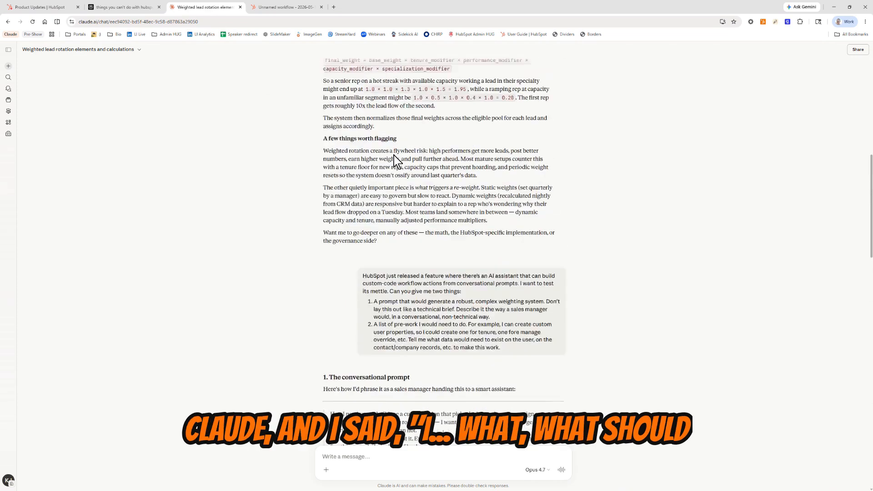
{"action": "scroll", "coordinate": [395, 159], "scroll_direction": "up", "scroll_amount": 10}
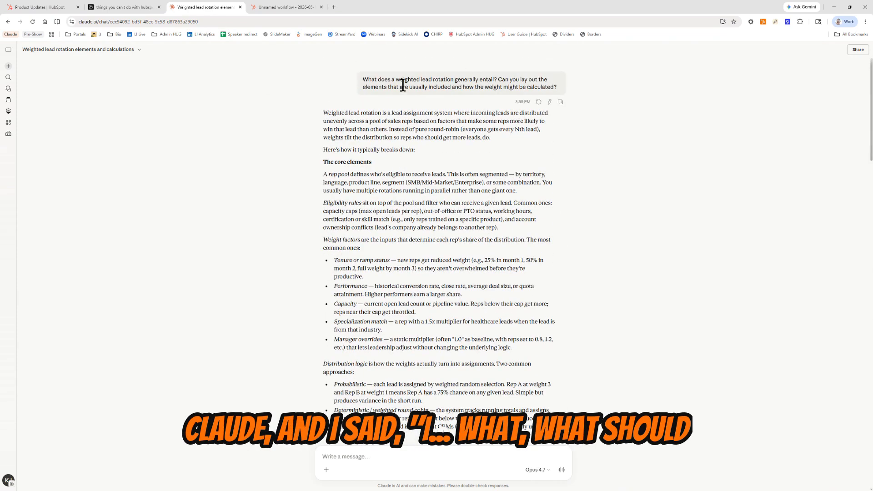
{"action": "left_click_drag", "start_coordinate": [397, 80], "coordinate": [476, 81]}
{"action": "left_click", "coordinate": [443, 188]}
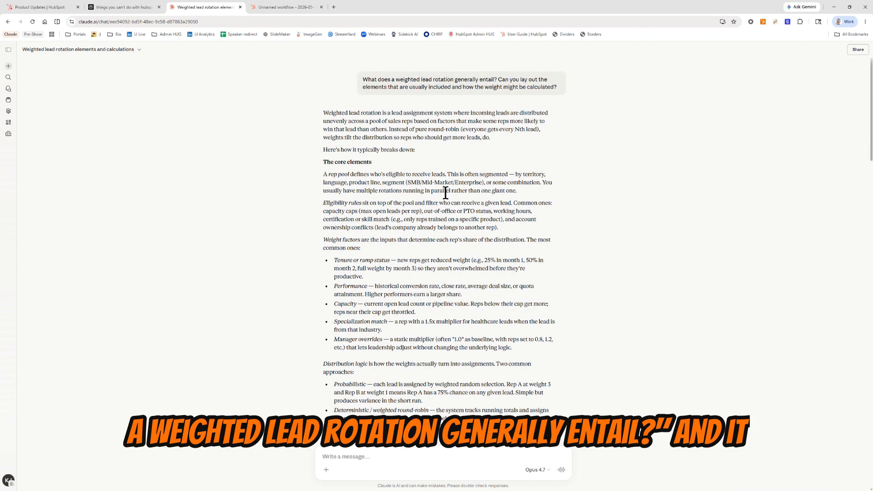
{"action": "scroll", "coordinate": [337, 164], "scroll_direction": "down", "scroll_amount": 2}
{"action": "left_click_drag", "start_coordinate": [334, 163], "coordinate": [400, 188]}
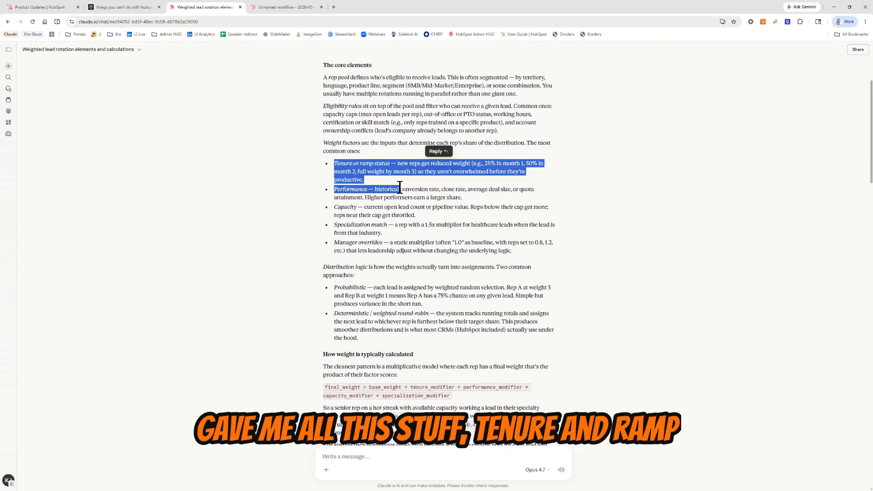
Step: Examine the distribution logic approaches and the final weight formula in the Claude answer
{"action": "scroll", "coordinate": [350, 223], "scroll_direction": "down", "scroll_amount": 2}
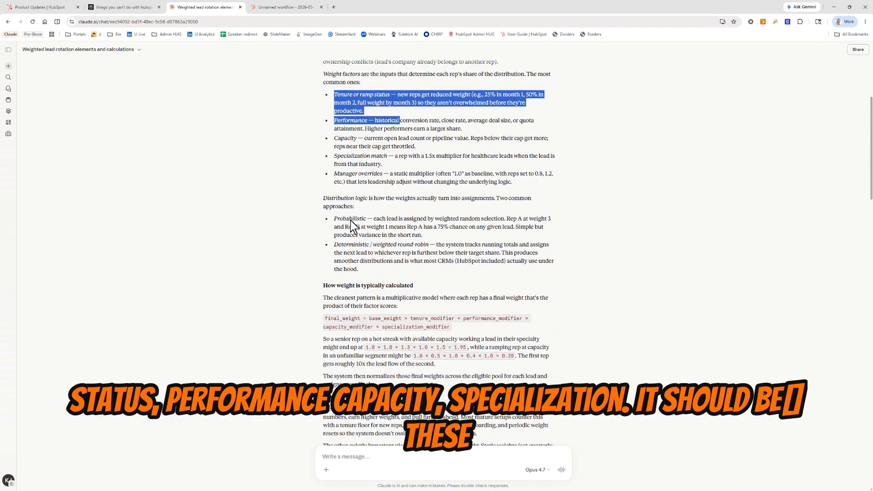
{"action": "scroll", "coordinate": [350, 220], "scroll_direction": "down", "scroll_amount": 1}
{"action": "left_click_drag", "start_coordinate": [346, 219], "coordinate": [383, 236]}
{"action": "left_click_drag", "start_coordinate": [328, 310], "coordinate": [452, 318]}
{"action": "left_click", "coordinate": [457, 318]}
{"action": "scroll", "coordinate": [457, 319], "scroll_direction": "down", "scroll_amount": 3}
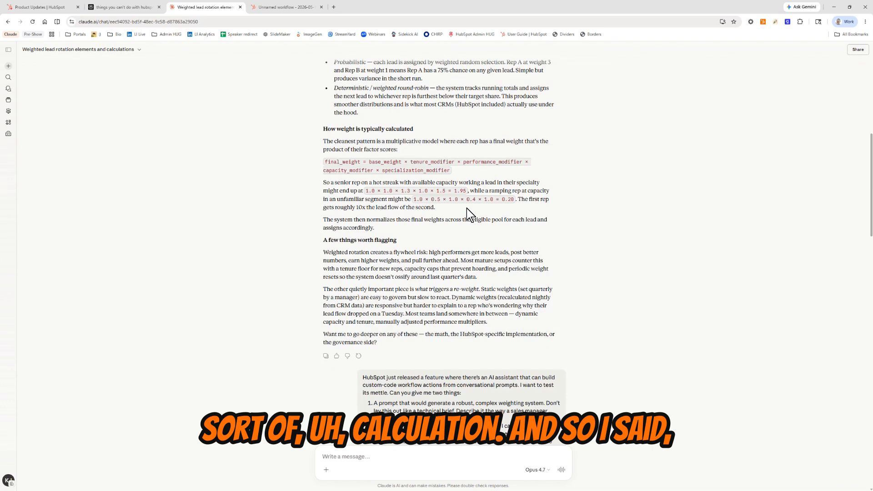
Step: Read the request for a sales-manager-style prompt and the conversational prompt Claude wrote for the rep assignment action
{"action": "scroll", "coordinate": [473, 221], "scroll_direction": "down", "scroll_amount": 7}
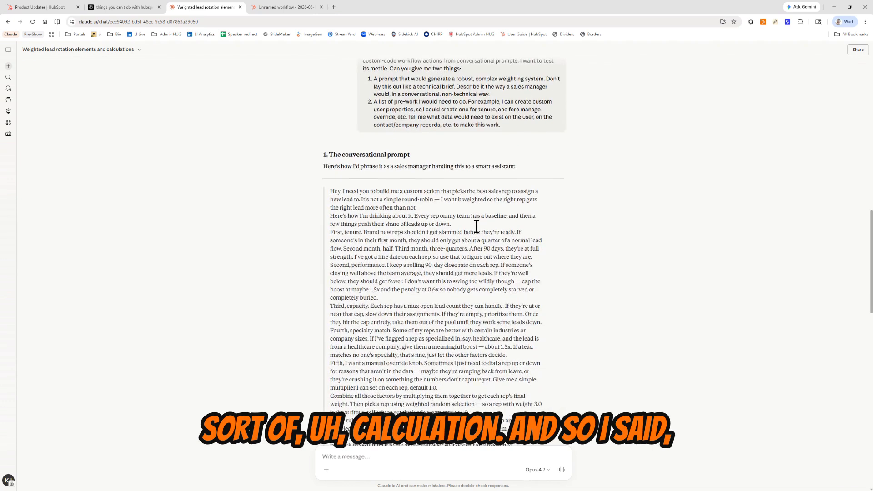
{"action": "scroll", "coordinate": [476, 226], "scroll_direction": "down", "scroll_amount": 2}
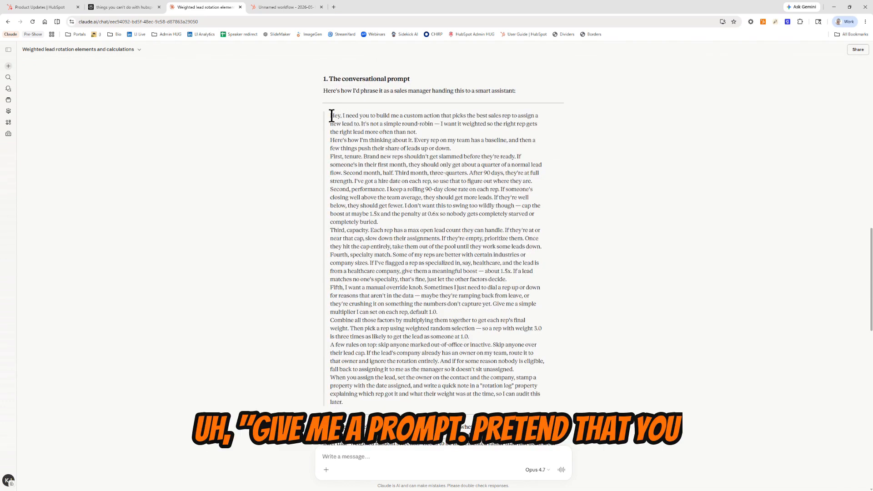
{"action": "left_click_drag", "start_coordinate": [331, 116], "coordinate": [451, 336]}
{"action": "scroll", "coordinate": [449, 339], "scroll_direction": "down", "scroll_amount": 1}
{"action": "scroll", "coordinate": [449, 339], "scroll_direction": "down", "scroll_amount": 1}
{"action": "left_click_drag", "start_coordinate": [353, 358], "coordinate": [437, 359]}
{"action": "right_click", "coordinate": [439, 359]}
{"action": "left_click", "coordinate": [400, 370]}
Step: Examine the pre-work list of properties needed on the user, contact and company records
{"action": "scroll", "coordinate": [389, 366], "scroll_direction": "down", "scroll_amount": 4}
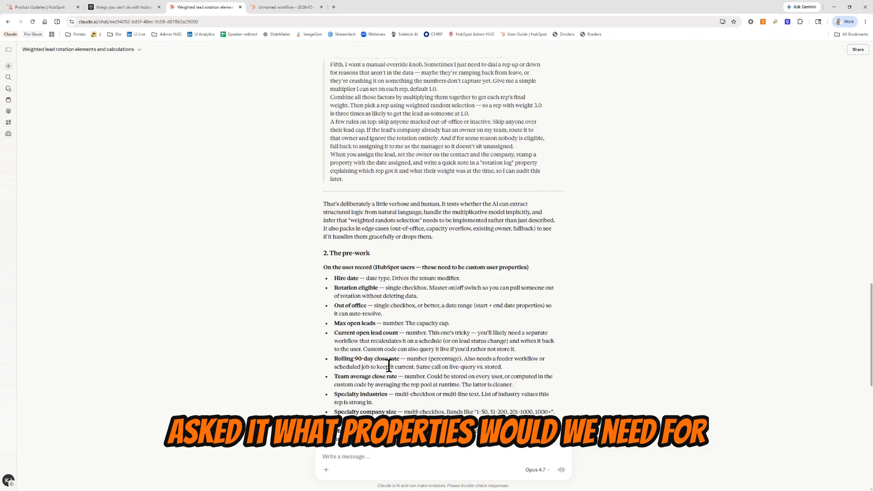
{"action": "left_click_drag", "start_coordinate": [334, 231], "coordinate": [429, 385]}
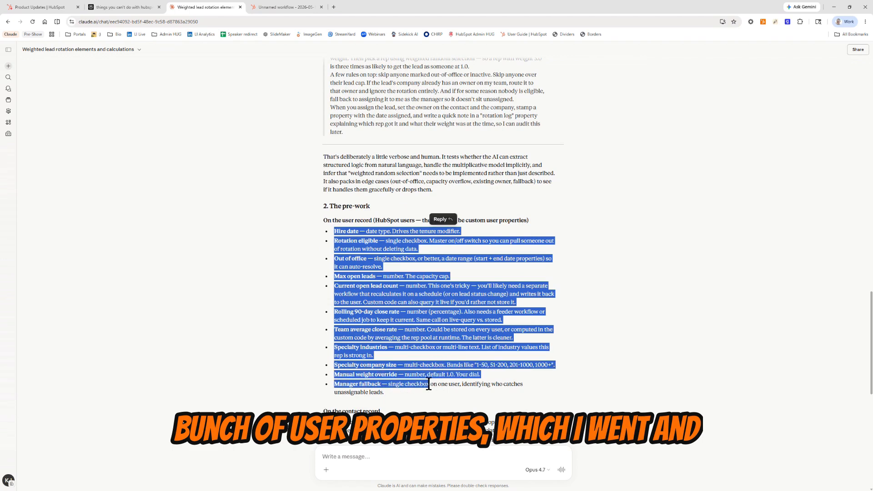
{"action": "scroll", "coordinate": [429, 385], "scroll_direction": "down", "scroll_amount": 3}
{"action": "left_click_drag", "start_coordinate": [334, 260], "coordinate": [438, 400]}
{"action": "left_click", "coordinate": [444, 399]}
{"action": "scroll", "coordinate": [445, 399], "scroll_direction": "down", "scroll_amount": 2}
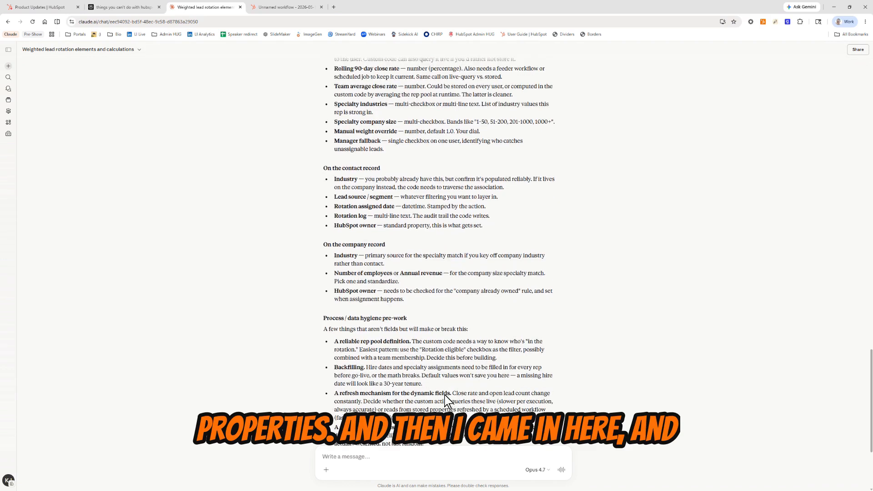
Step: Switch to the HubSpot workflow and read the start of the Breeze Assistant conversation, including the custom-code request and pasted prompt
{"action": "left_click", "coordinate": [293, 8]}
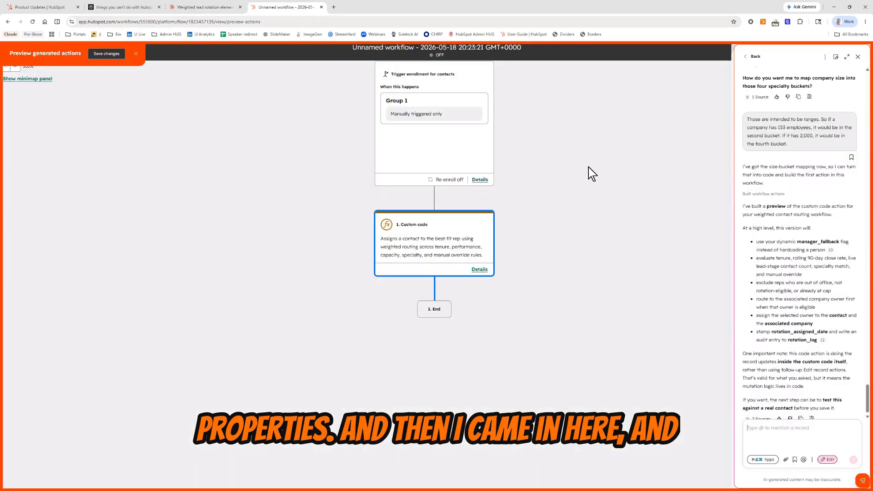
{"action": "scroll", "coordinate": [780, 223], "scroll_direction": "up", "scroll_amount": 15}
{"action": "scroll", "coordinate": [780, 224], "scroll_direction": "up", "scroll_amount": 15}
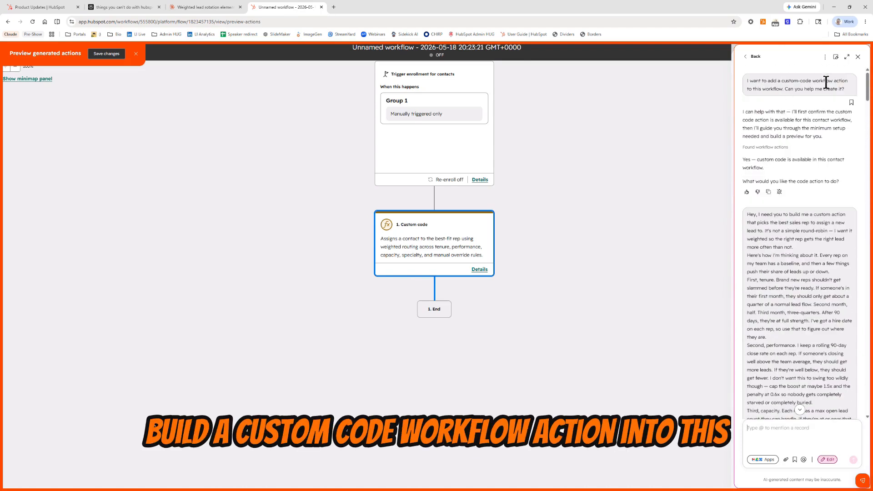
{"action": "scroll", "coordinate": [782, 113], "scroll_direction": "down", "scroll_amount": 3}
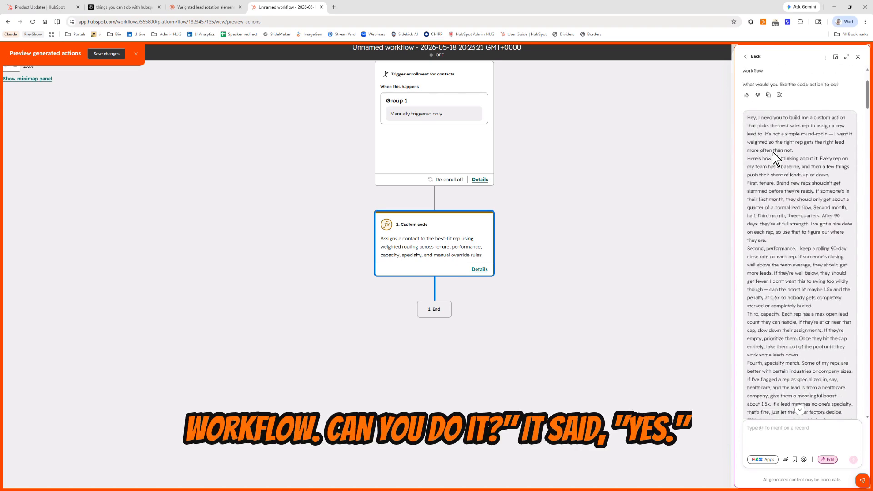
{"action": "scroll", "coordinate": [825, 241], "scroll_direction": "down", "scroll_amount": 10}
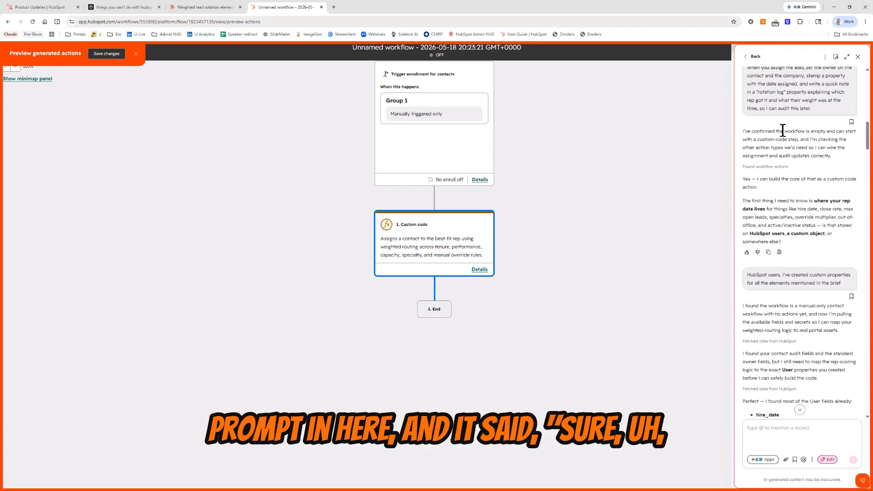
Step: Examine which user properties Breeze Assistant matched and its question about the 90-day close rate property
{"action": "scroll", "coordinate": [786, 215], "scroll_direction": "down", "scroll_amount": 4}
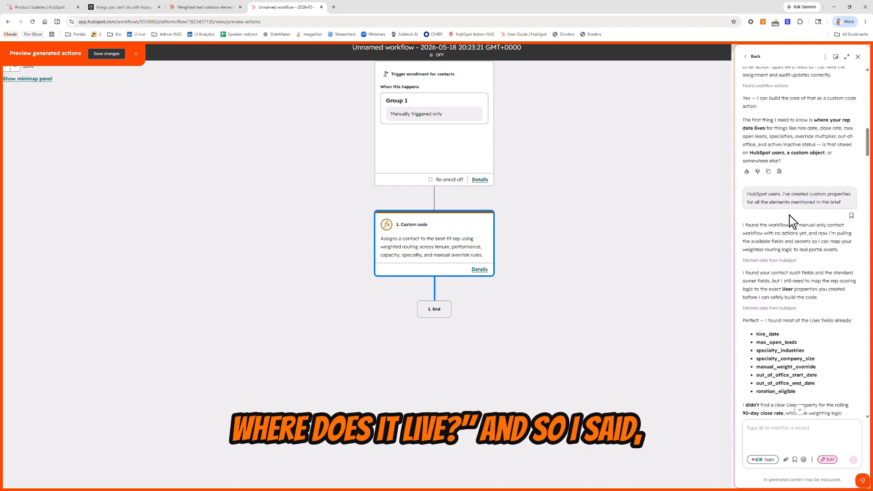
{"action": "scroll", "coordinate": [781, 215], "scroll_direction": "down", "scroll_amount": 2}
{"action": "left_click_drag", "start_coordinate": [755, 176], "coordinate": [807, 230]}
{"action": "left_click", "coordinate": [807, 230]}
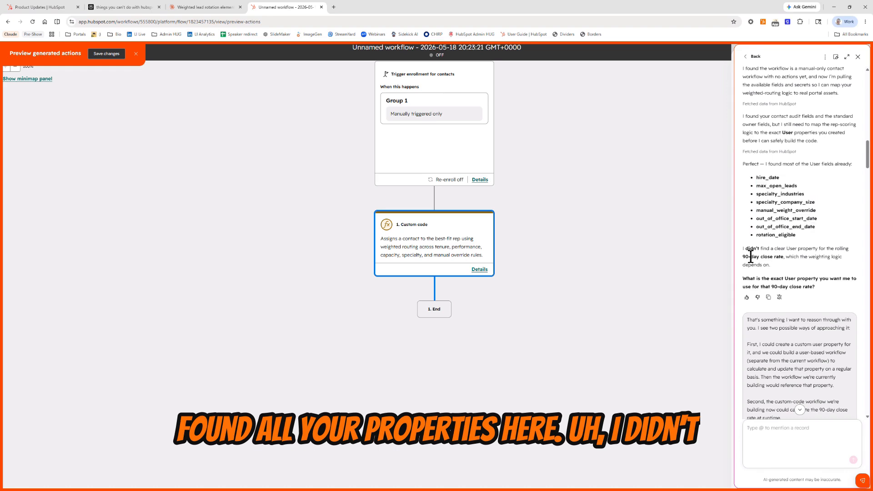
{"action": "left_click_drag", "start_coordinate": [745, 256], "coordinate": [781, 256]}
{"action": "left_click", "coordinate": [781, 256]}
{"action": "scroll", "coordinate": [781, 256], "scroll_direction": "down", "scroll_amount": 2}
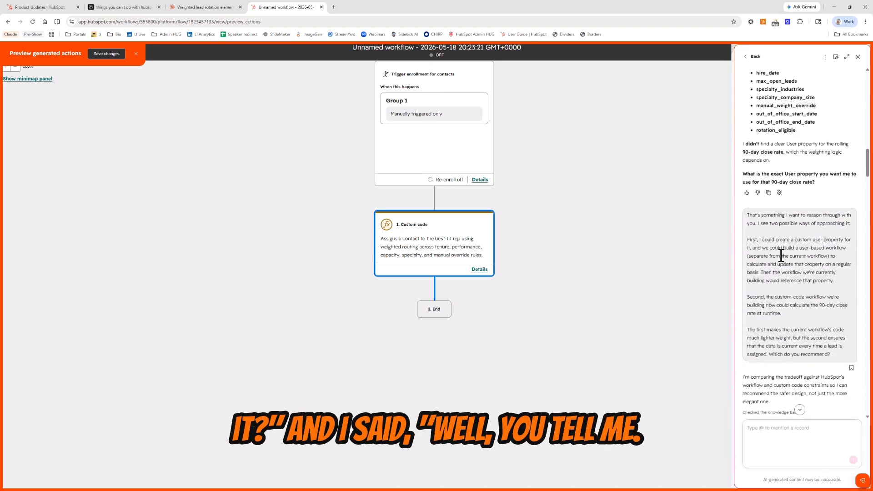
Step: Compare the two proposed ways to calculate the 90-day close rate and read the assistant's recommendation
{"action": "mouse_move", "coordinate": [754, 238]}
{"action": "left_mouse_down"}
{"action": "mouse_move", "coordinate": [841, 268]}
{"action": "mouse_move", "coordinate": [835, 280]}
{"action": "left_mouse_up"}
{"action": "left_click_drag", "start_coordinate": [761, 297], "coordinate": [804, 315]}
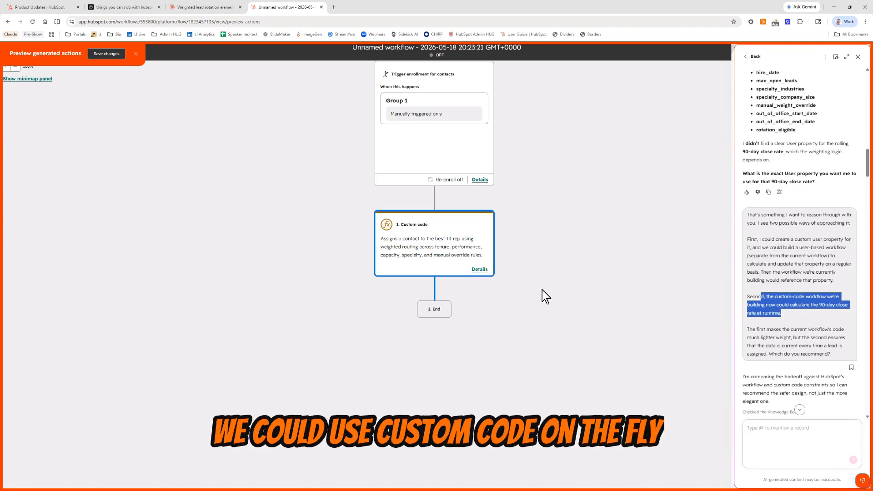
{"action": "left_click", "coordinate": [779, 337]}
{"action": "scroll", "coordinate": [784, 332], "scroll_direction": "down", "scroll_amount": 4}
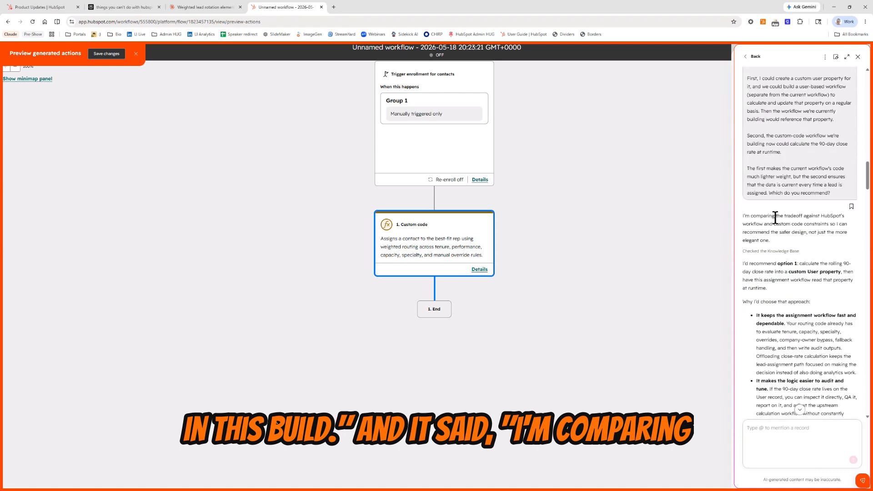
{"action": "scroll", "coordinate": [775, 217], "scroll_direction": "down", "scroll_amount": 3}
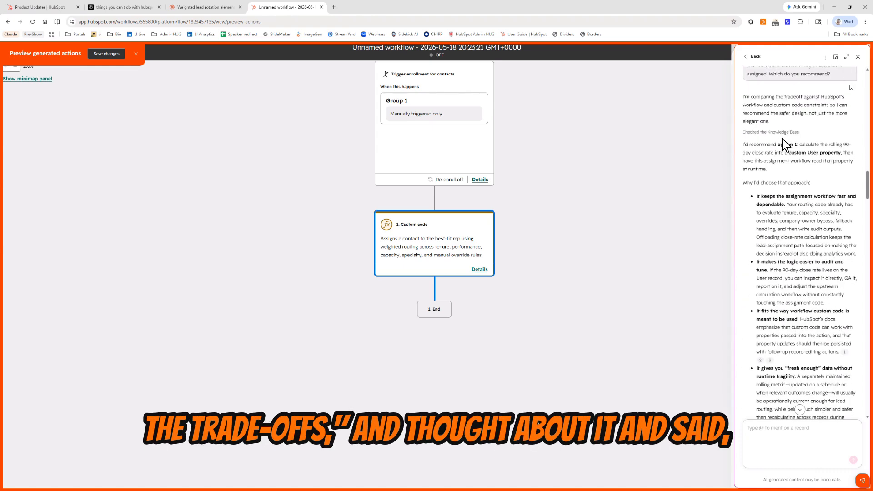
{"action": "scroll", "coordinate": [794, 186], "scroll_direction": "down", "scroll_amount": 8}
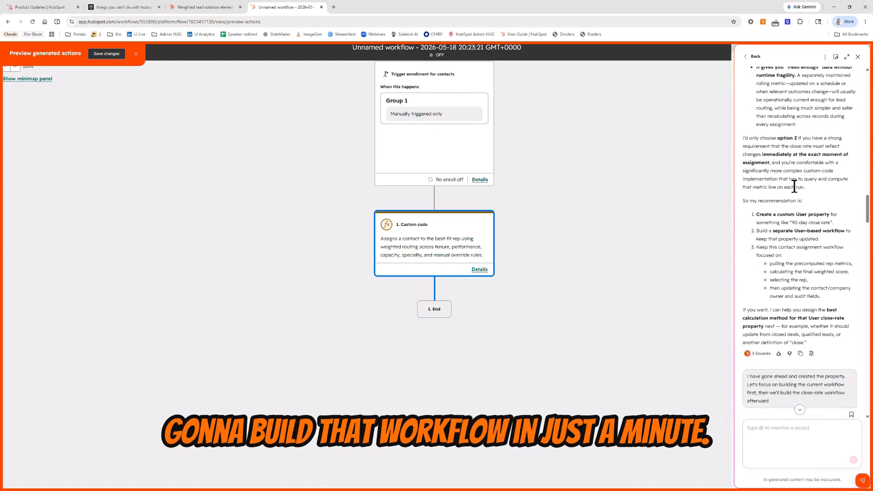
{"action": "scroll", "coordinate": [791, 219], "scroll_direction": "down", "scroll_amount": 3}
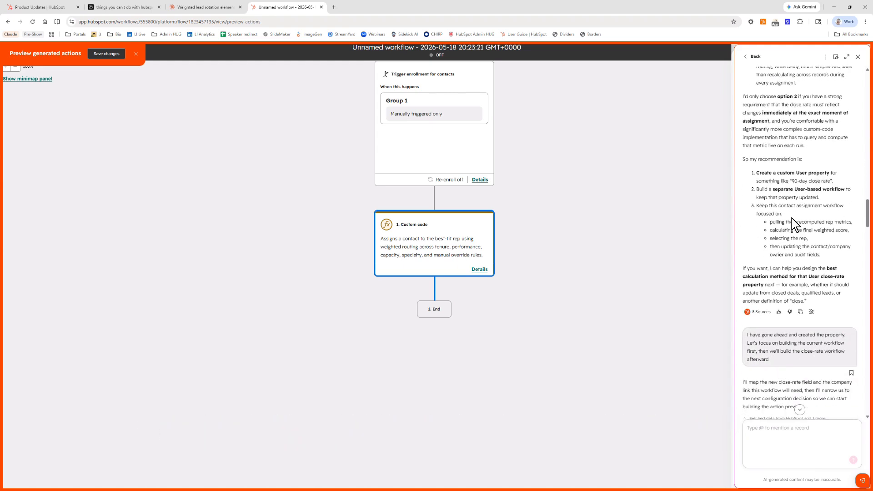
Step: Review the follow-up exchange with Breeze Assistant about specialty matching, the manager fallback and API access
{"action": "scroll", "coordinate": [785, 248], "scroll_direction": "down", "scroll_amount": 7}
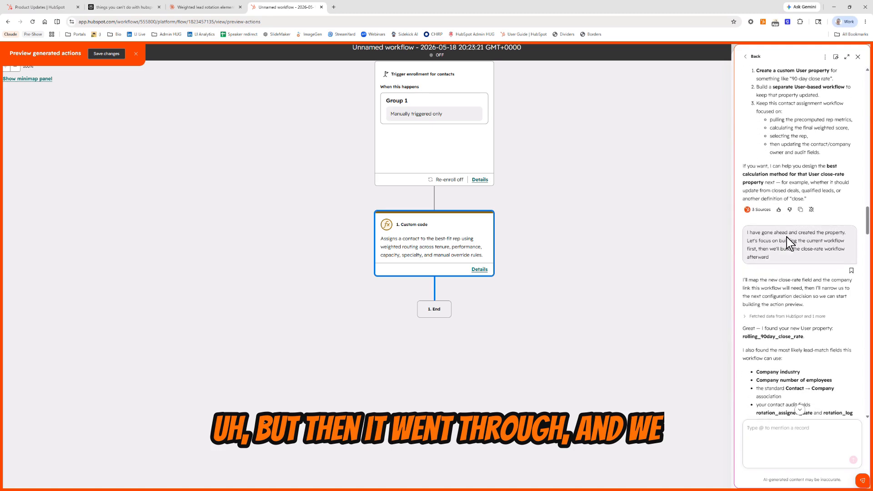
{"action": "scroll", "coordinate": [799, 258], "scroll_direction": "down", "scroll_amount": 6}
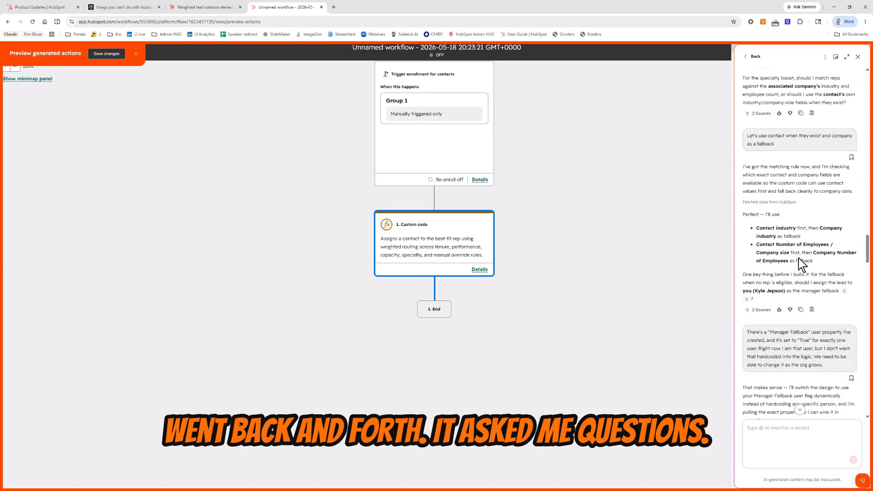
{"action": "scroll", "coordinate": [799, 259], "scroll_direction": "down", "scroll_amount": 8}
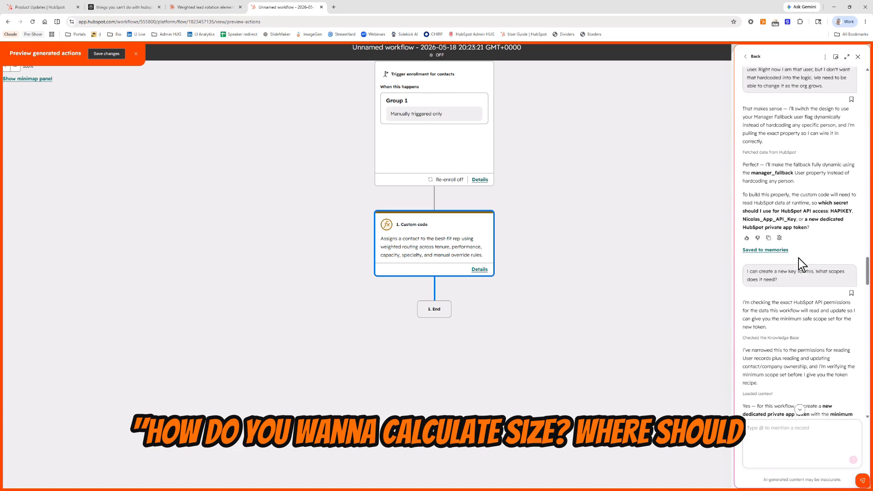
{"action": "scroll", "coordinate": [798, 258], "scroll_direction": "down", "scroll_amount": 3}
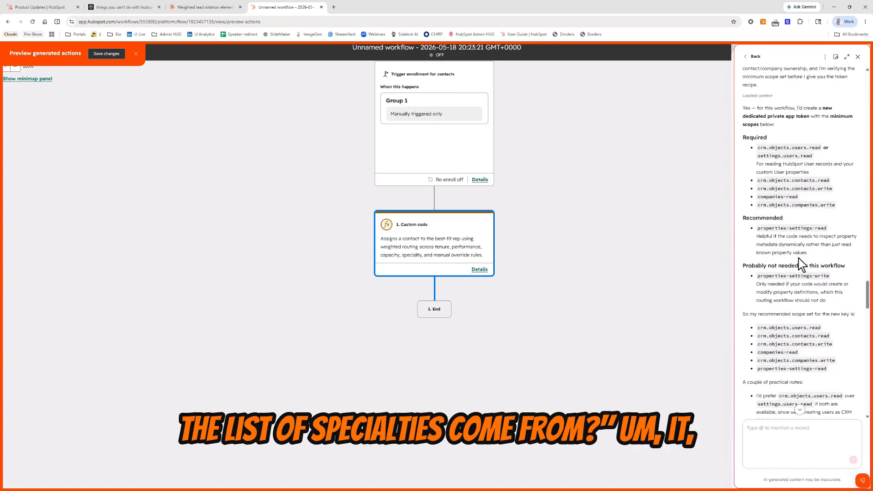
Step: Examine the API scopes listed for the dedicated private app token and the follow-up about the workflow secret
{"action": "scroll", "coordinate": [799, 258], "scroll_direction": "up", "scroll_amount": 6}
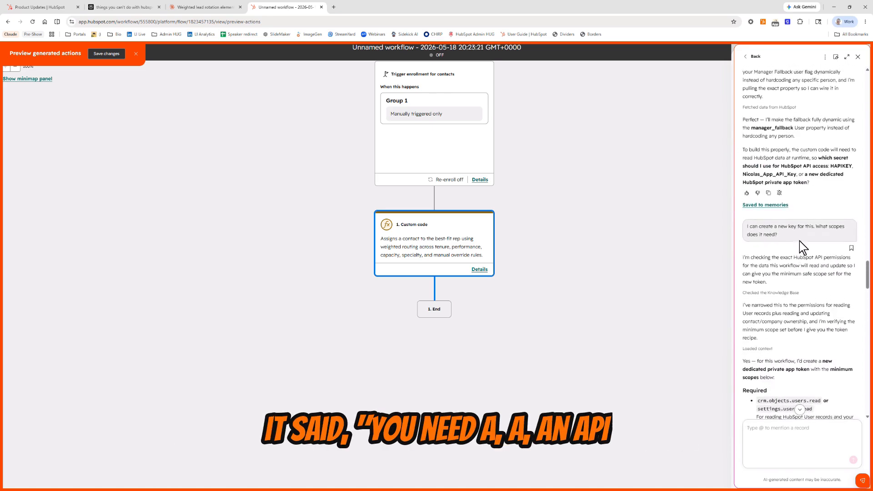
{"action": "scroll", "coordinate": [792, 249], "scroll_direction": "down", "scroll_amount": 3}
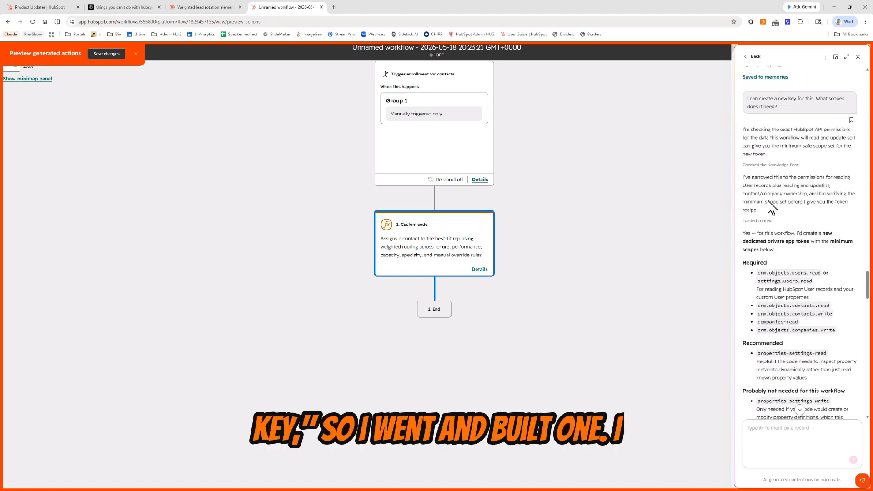
{"action": "scroll", "coordinate": [815, 215], "scroll_direction": "down", "scroll_amount": 3}
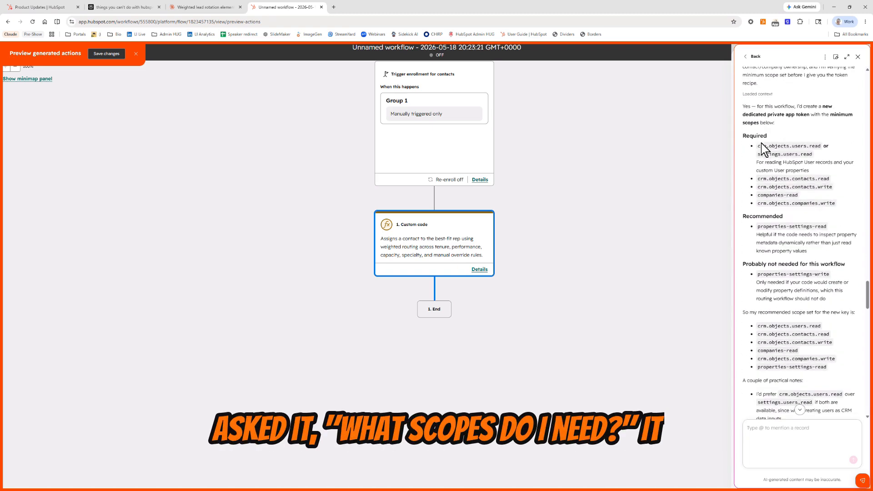
{"action": "left_click_drag", "start_coordinate": [761, 146], "coordinate": [813, 199]}
{"action": "left_click", "coordinate": [814, 200]}
{"action": "scroll", "coordinate": [815, 200], "scroll_direction": "down", "scroll_amount": 18}
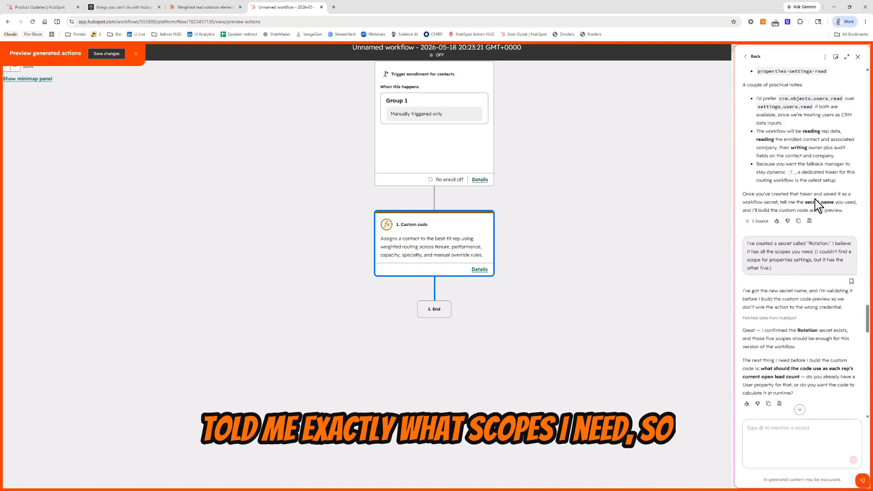
Step: Read the rest of the Breeze Assistant conversation and save the generated custom code action to the workflow
{"action": "scroll", "coordinate": [814, 200], "scroll_direction": "down", "scroll_amount": 15}
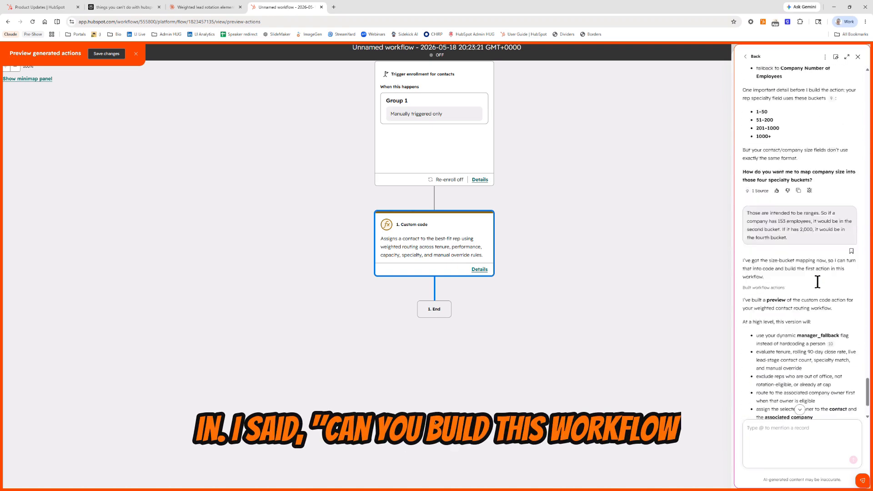
{"action": "left_click", "coordinate": [102, 55]}
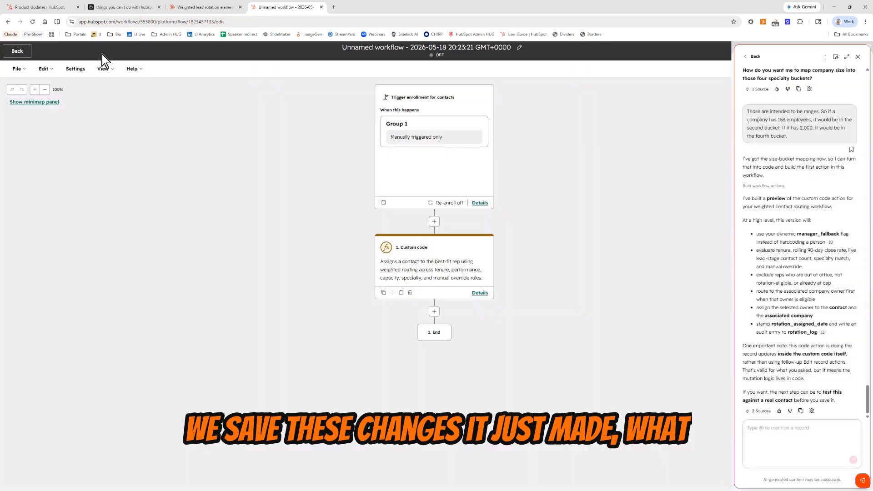
Step: Open the custom code action and review its language, description, secret and the beginning of its code
{"action": "left_click", "coordinate": [429, 271]}
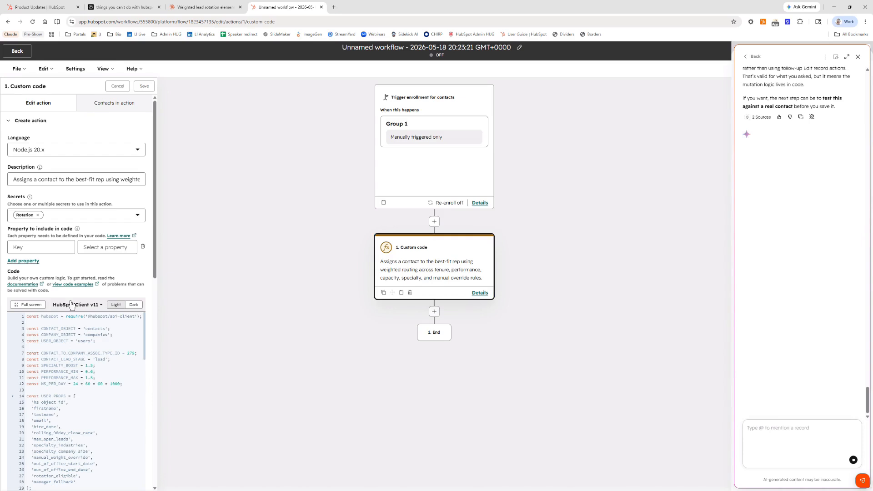
{"action": "scroll", "coordinate": [102, 254], "scroll_direction": "down", "scroll_amount": 2}
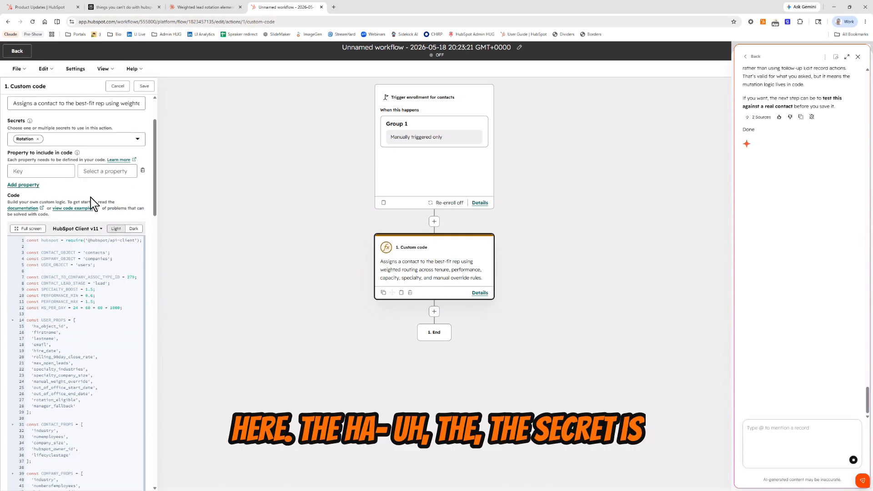
{"action": "scroll", "coordinate": [95, 200], "scroll_direction": "down", "scroll_amount": 3}
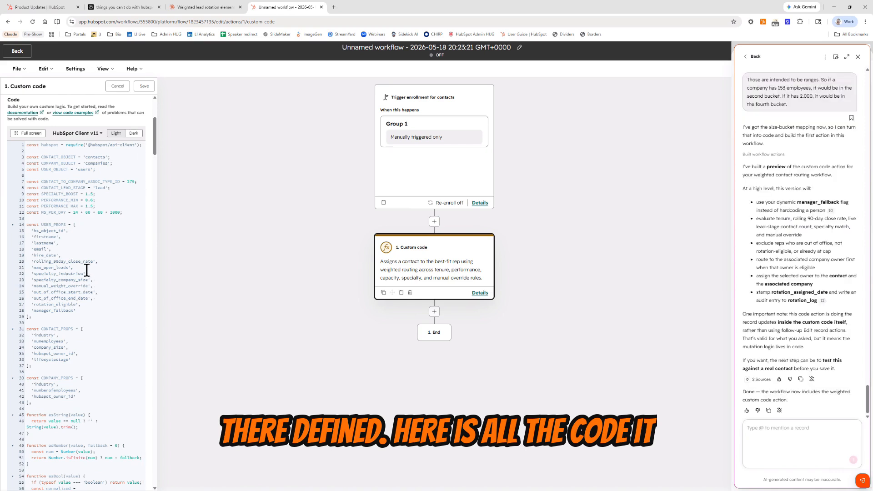
{"action": "scroll", "coordinate": [86, 270], "scroll_direction": "down", "scroll_amount": 20}
{"action": "scroll", "coordinate": [105, 167], "scroll_direction": "up", "scroll_amount": 20}
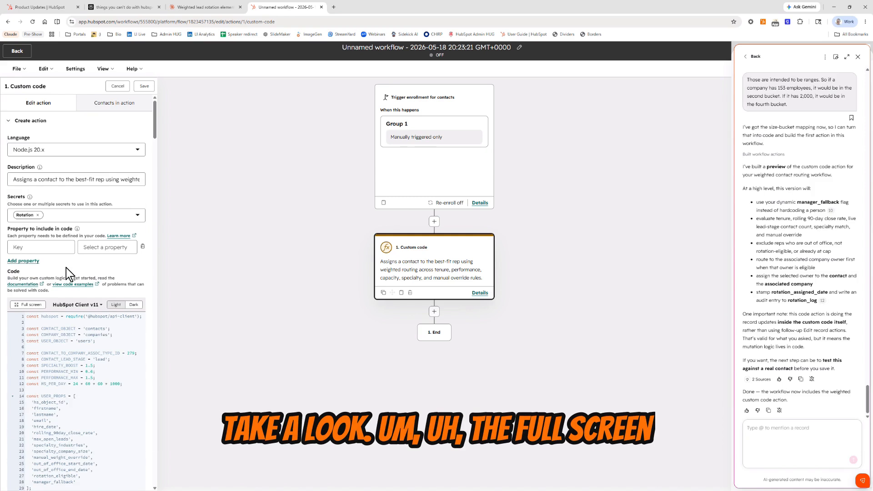
Step: Show the custom code in full screen and examine it through to its data outputs
{"action": "left_click", "coordinate": [29, 304]}
{"action": "scroll", "coordinate": [443, 226], "scroll_direction": "down", "scroll_amount": 3}
{"action": "scroll", "coordinate": [396, 270], "scroll_direction": "down", "scroll_amount": 20}
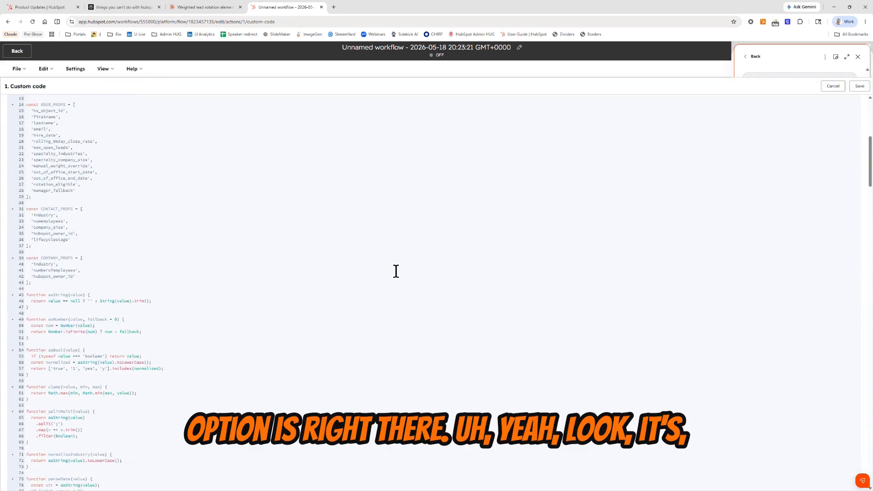
{"action": "scroll", "coordinate": [396, 271], "scroll_direction": "down", "scroll_amount": 20}
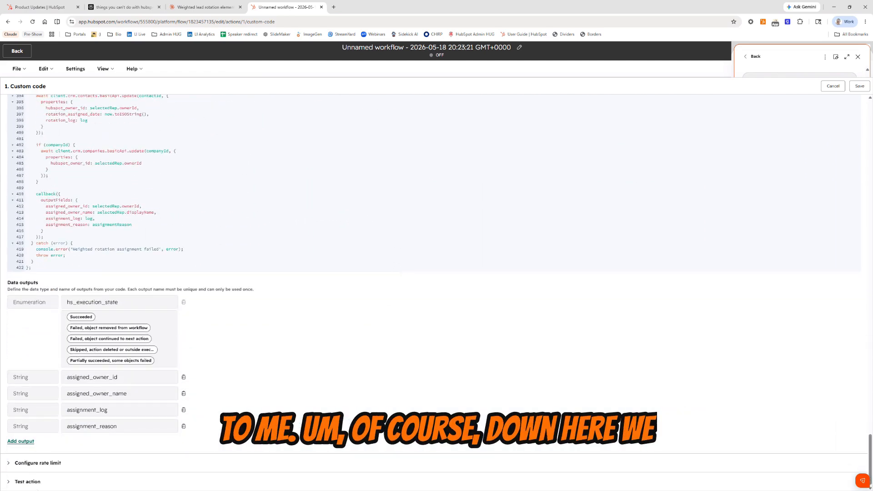
Step: Look at the test options of the custom code action, then close the action without saving
{"action": "left_click", "coordinate": [19, 482]}
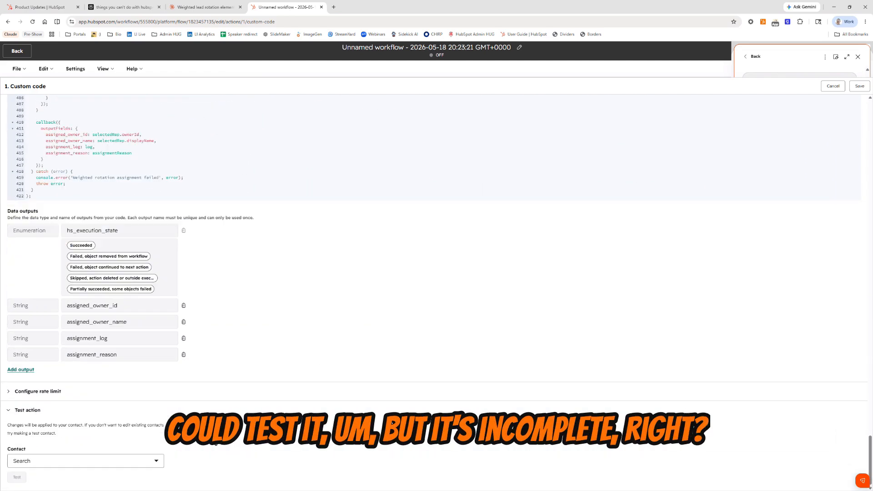
{"action": "scroll", "coordinate": [317, 258], "scroll_direction": "up", "scroll_amount": 20}
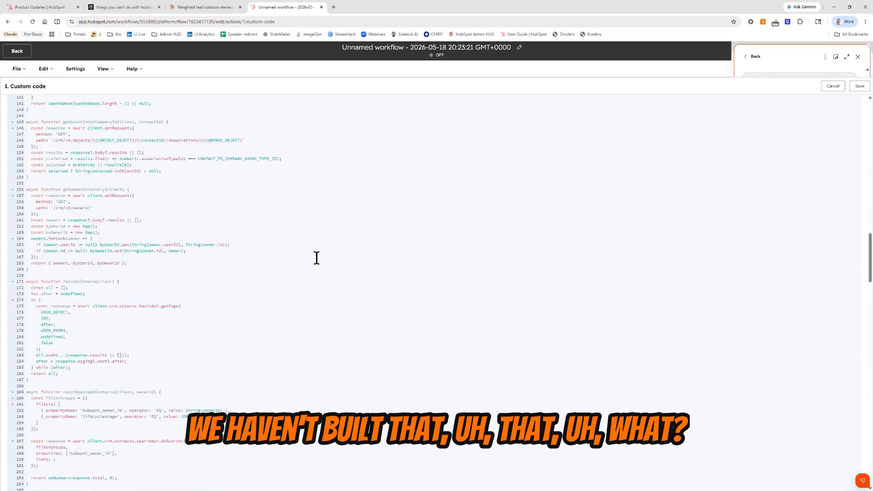
{"action": "scroll", "coordinate": [317, 258], "scroll_direction": "up", "scroll_amount": 2}
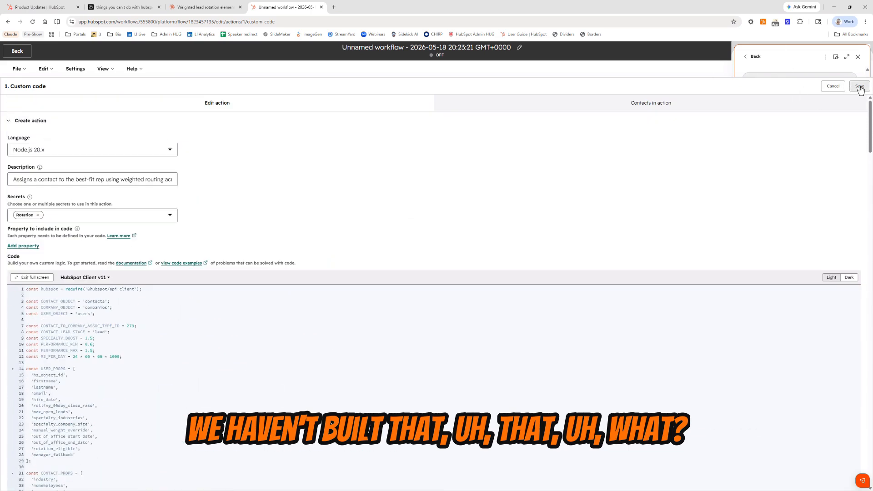
{"action": "left_click", "coordinate": [835, 86]}
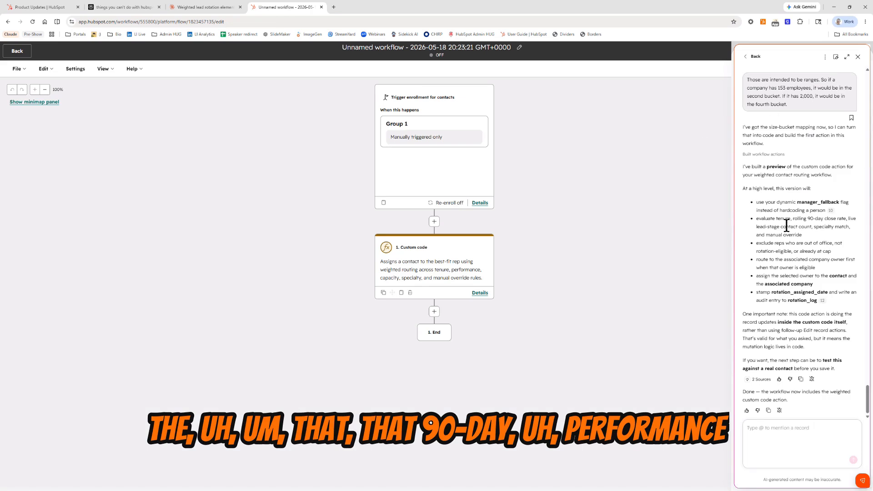
Step: Rename the workflow as "Weighted rotation" and save the name
{"action": "scroll", "coordinate": [786, 225], "scroll_direction": "up", "scroll_amount": 15}
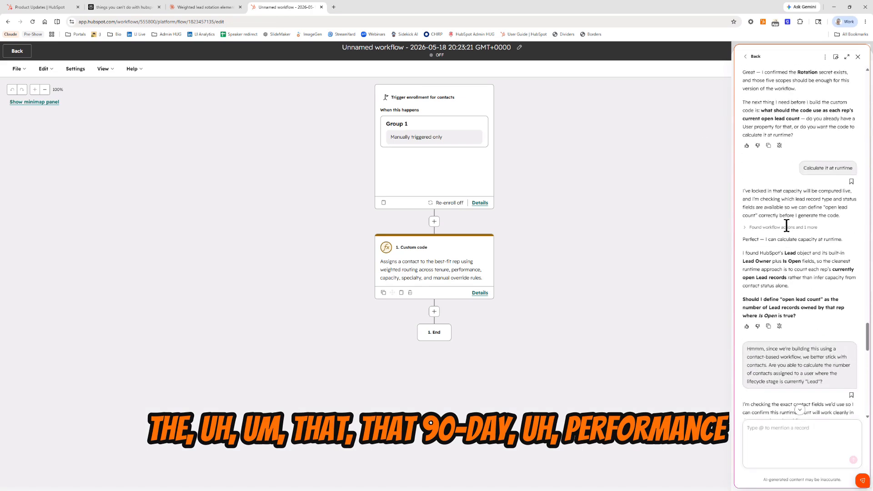
{"action": "scroll", "coordinate": [786, 226], "scroll_direction": "down", "scroll_amount": 15}
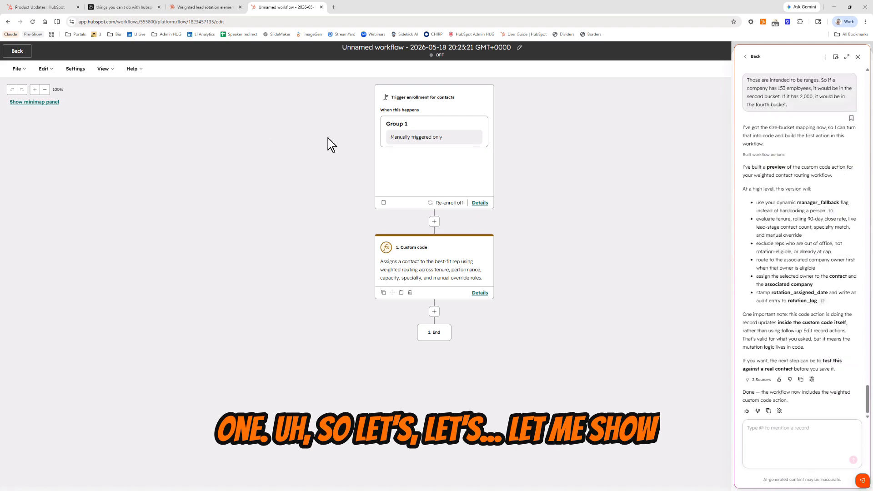
{"action": "left_click", "coordinate": [16, 53]}
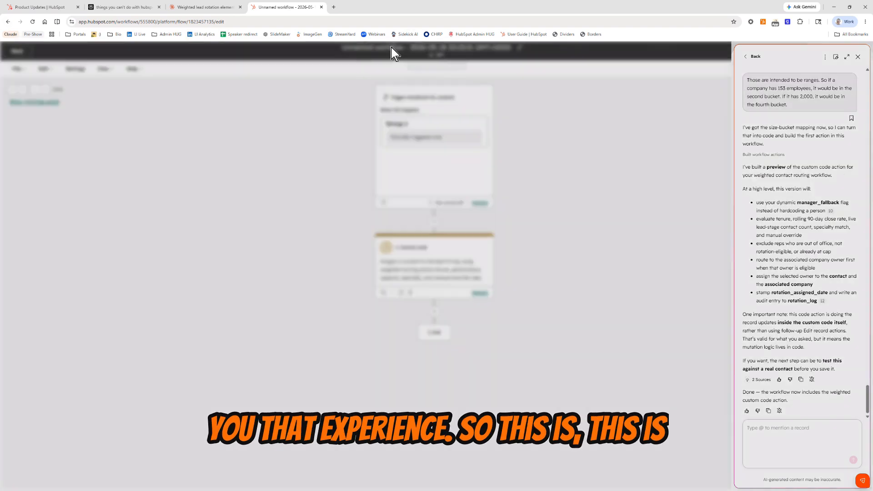
{"action": "triple_click", "coordinate": [401, 113]}
{"action": "type", "text": "Weg"}
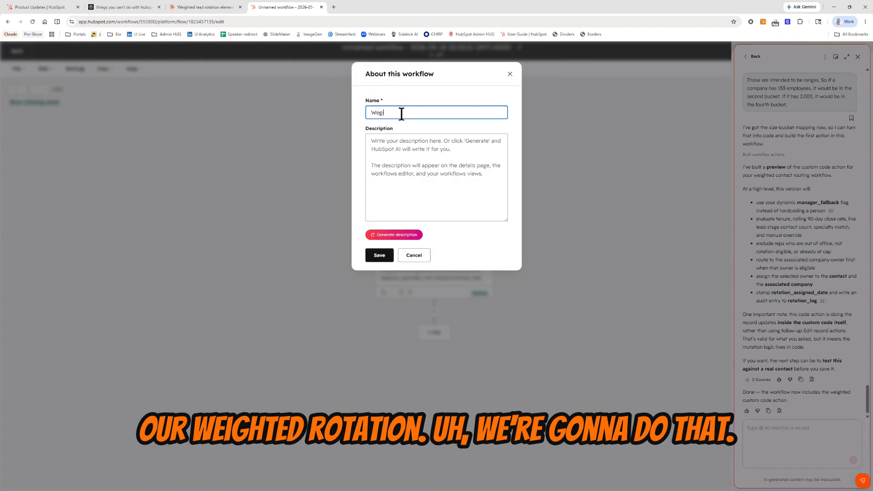
{"action": "type", "text": "ghted rotation"}
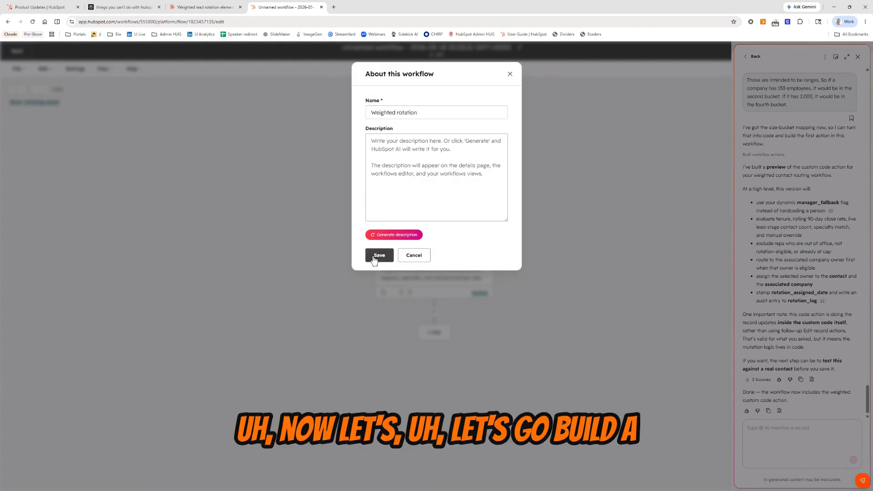
{"action": "left_click", "coordinate": [378, 255]}
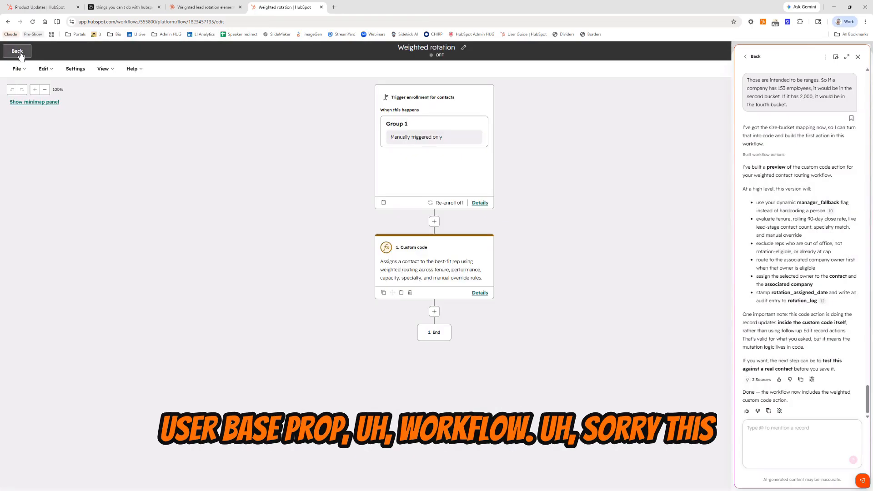
Step: Return to the workflow list and create a new workflow from scratch
{"action": "left_click", "coordinate": [19, 53]}
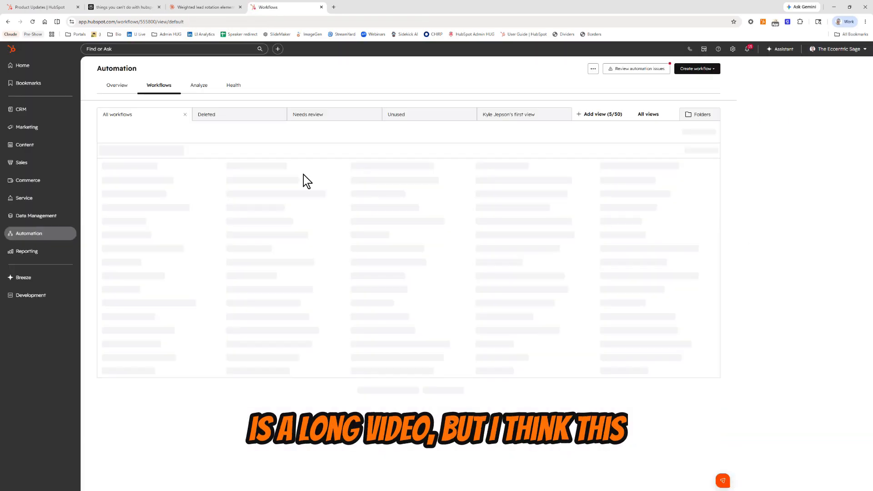
{"action": "left_click", "coordinate": [696, 69]}
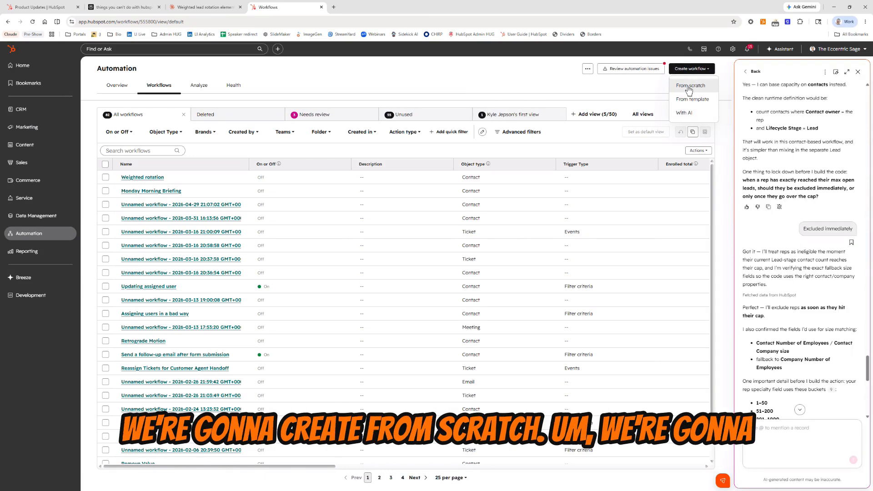
{"action": "left_click", "coordinate": [689, 87]}
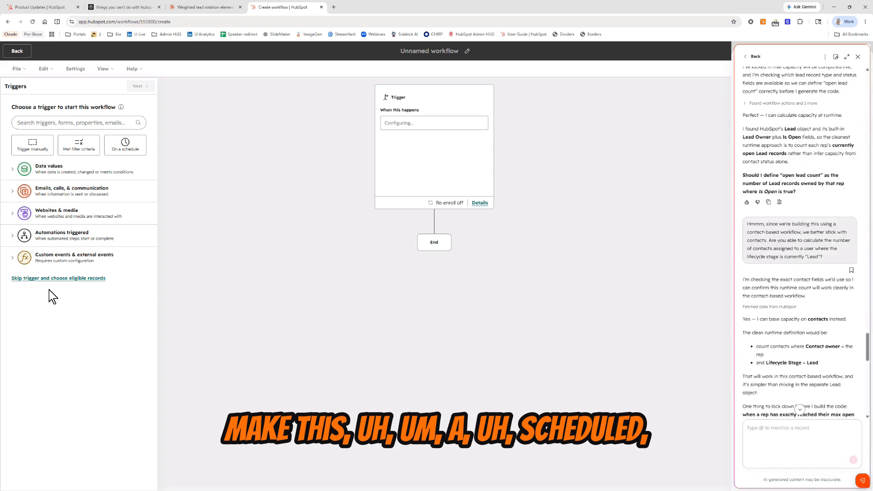
Step: Set a scheduled trigger that enrolls User records weekly on Monday in the morning, and continue to the eligible records
{"action": "left_click", "coordinate": [125, 145]}
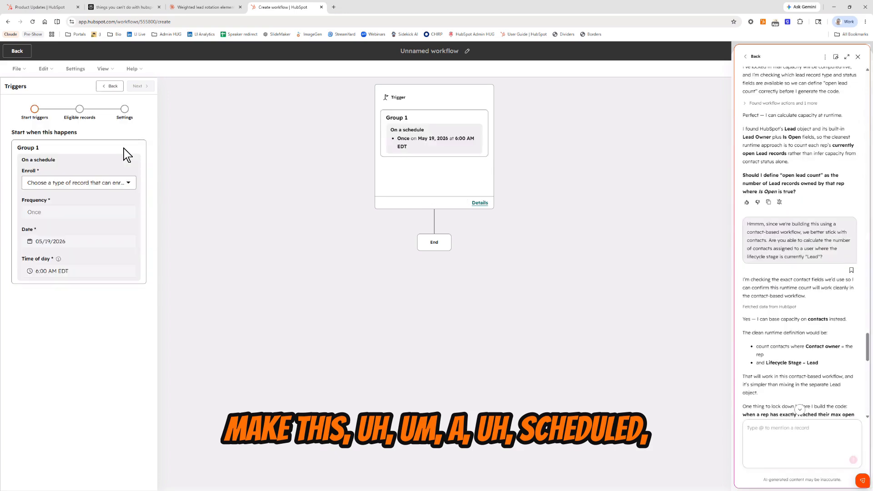
{"action": "left_click", "coordinate": [97, 184]}
{"action": "type", "text": "us"}
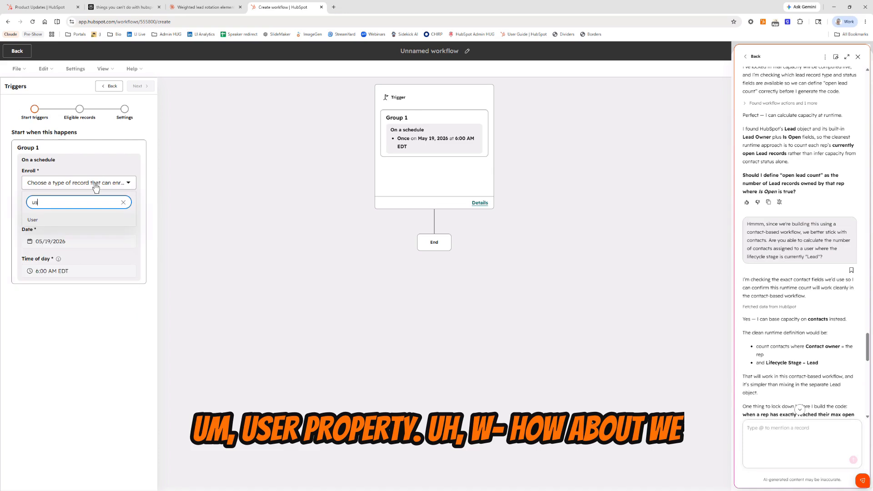
{"action": "left_click", "coordinate": [84, 222]}
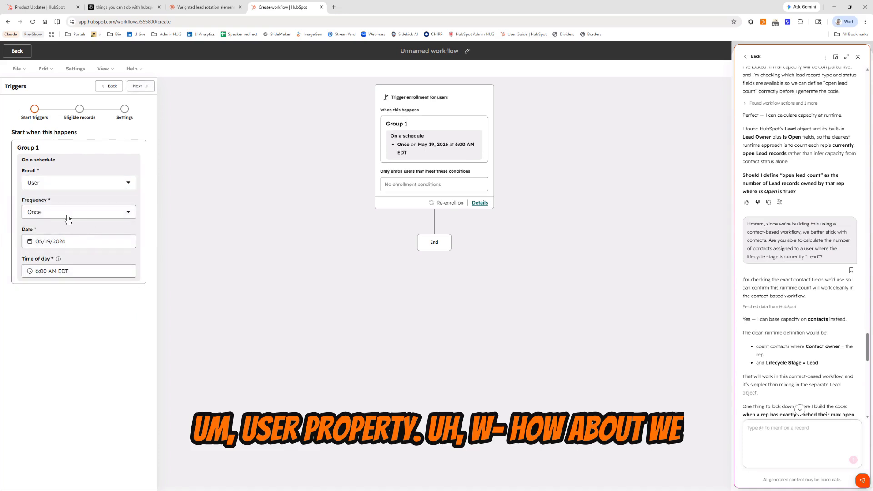
{"action": "left_click", "coordinate": [69, 213]}
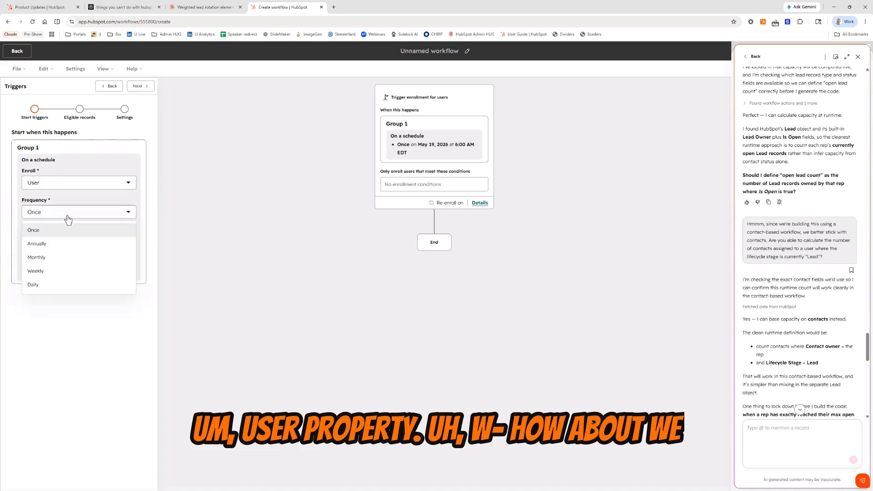
{"action": "left_click", "coordinate": [46, 271]}
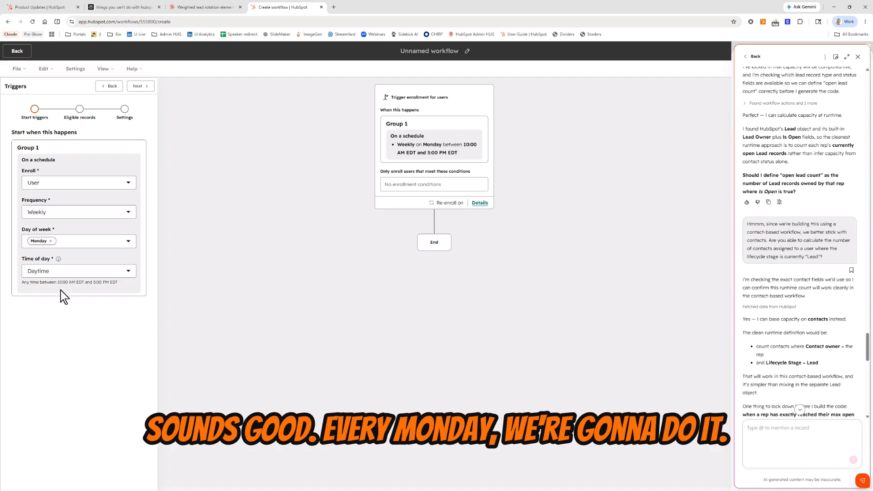
{"action": "left_click", "coordinate": [74, 268]}
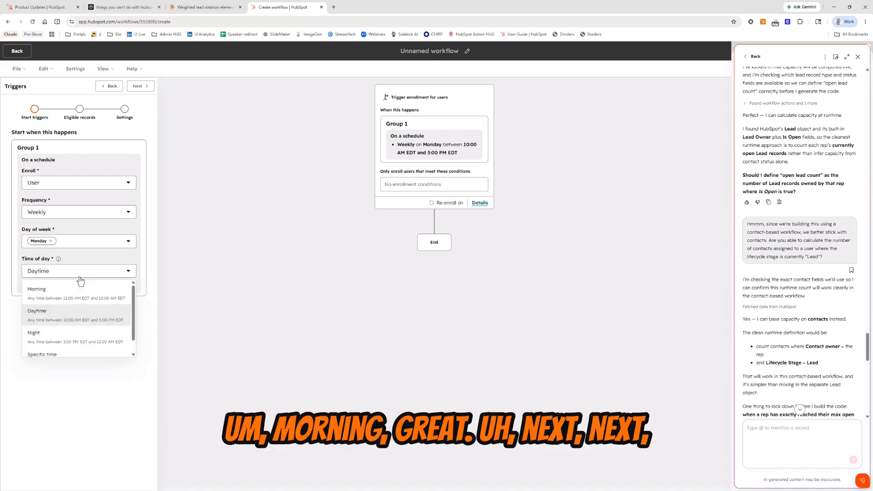
{"action": "left_click", "coordinate": [69, 293]}
{"action": "left_click", "coordinate": [139, 86]}
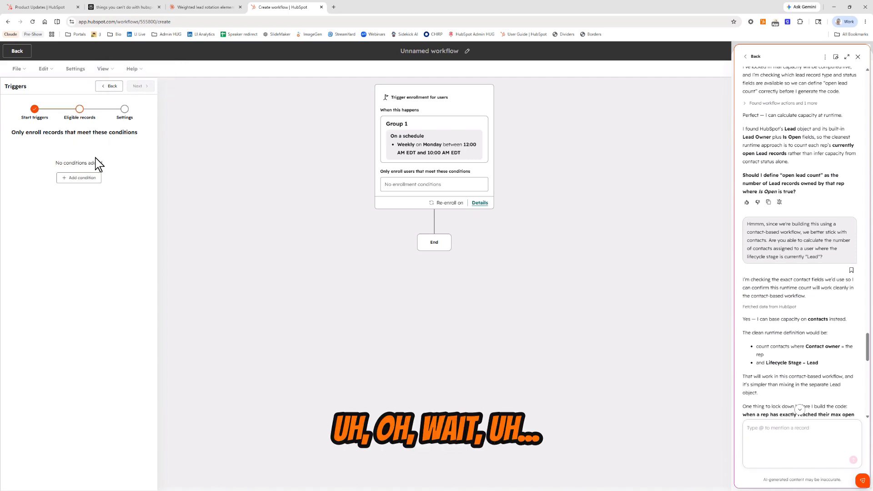
Step: Limit enrollment to users whose Rotation eligible property is equal to True, and save the trigger with its re-enrollment settings
{"action": "left_click", "coordinate": [80, 182]}
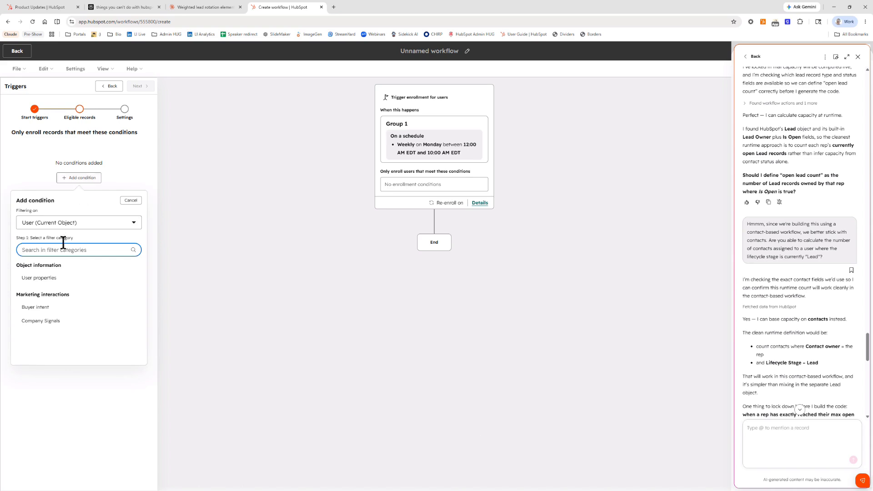
{"action": "left_click", "coordinate": [53, 278]}
{"action": "type", "text": "enrollment"}
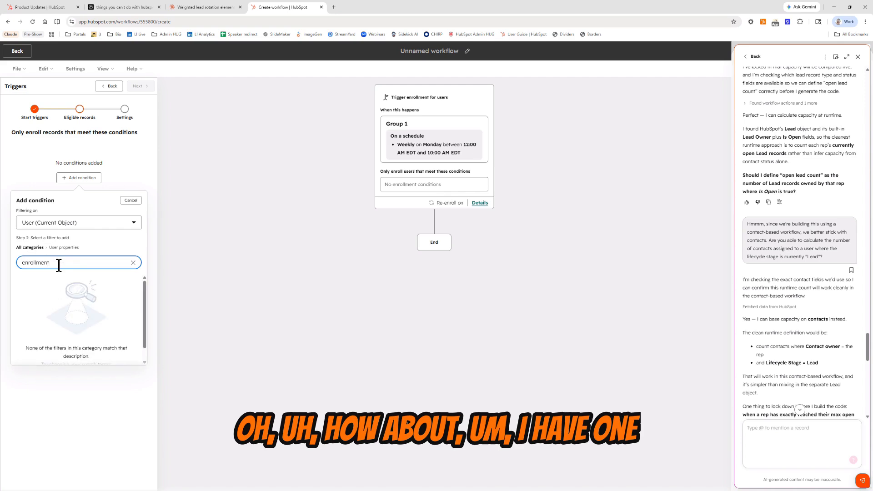
{"action": "key", "text": "BackSpace"}
{"action": "key", "text": "BackSpace"}
{"action": "key", "text": "BackSpace"}
{"action": "key", "text": "BackSpace"}
{"action": "key", "text": "BackSpace"}
{"action": "key", "text": "BackSpace"}
{"action": "key", "text": "BackSpace"}
{"action": "key", "text": "BackSpace"}
{"action": "key", "text": "BackSpace"}
{"action": "type", "text": "rotation"}
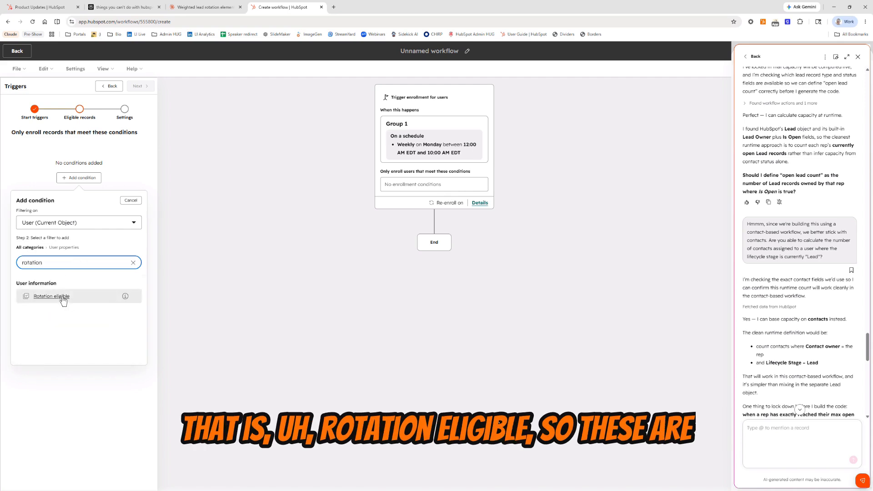
{"action": "left_click", "coordinate": [63, 297]}
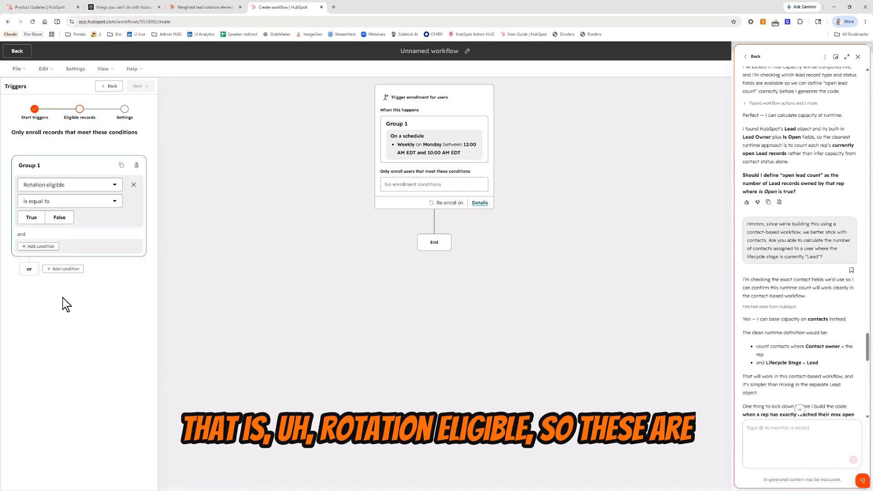
{"action": "left_click", "coordinate": [28, 218]}
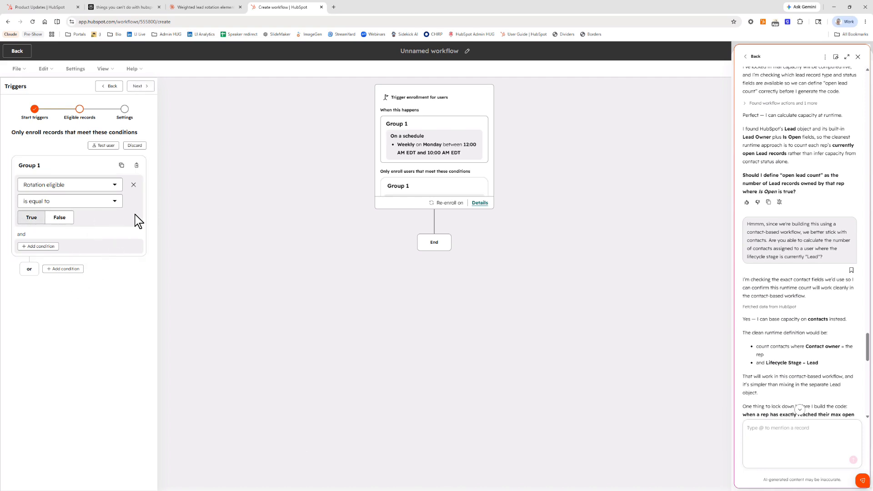
{"action": "left_click", "coordinate": [145, 93]}
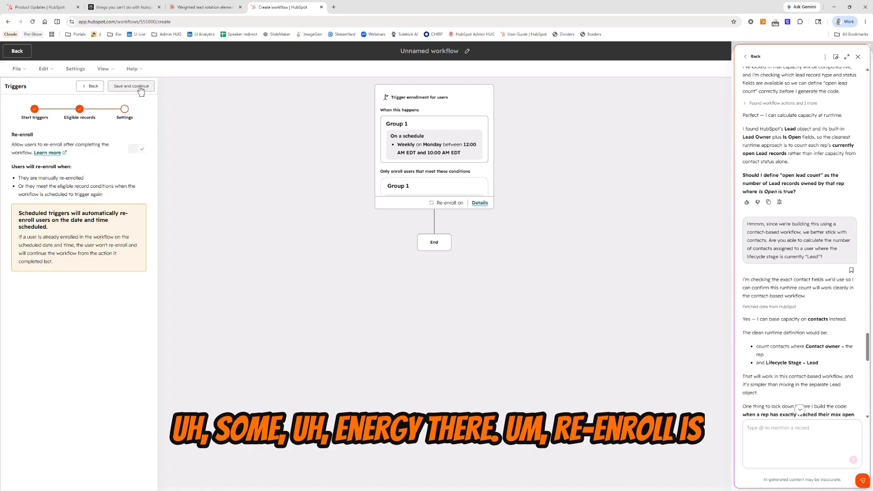
{"action": "left_click", "coordinate": [140, 87]}
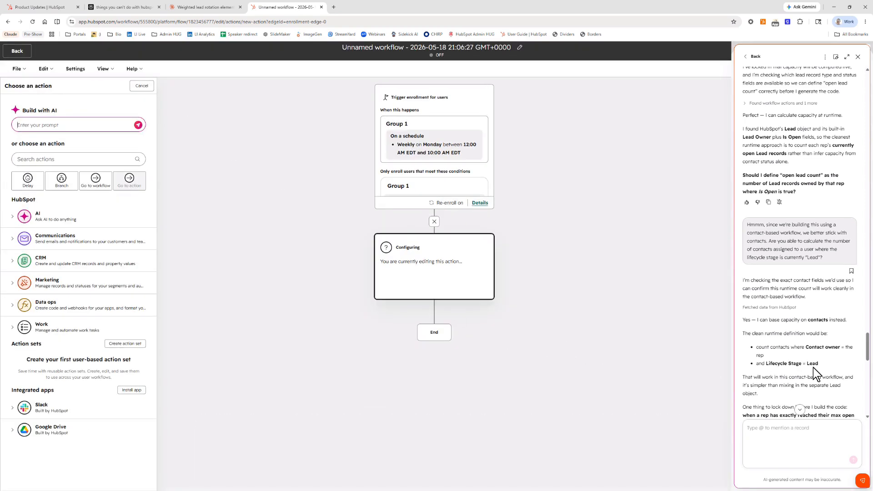
Step: Tell the assistant this is a user-based workflow and ask it for another custom-code workflow action for the 90-day close-rate calculation
{"action": "scroll", "coordinate": [813, 369], "scroll_direction": "down", "scroll_amount": 10}
{"action": "left_click", "coordinate": [784, 430]}
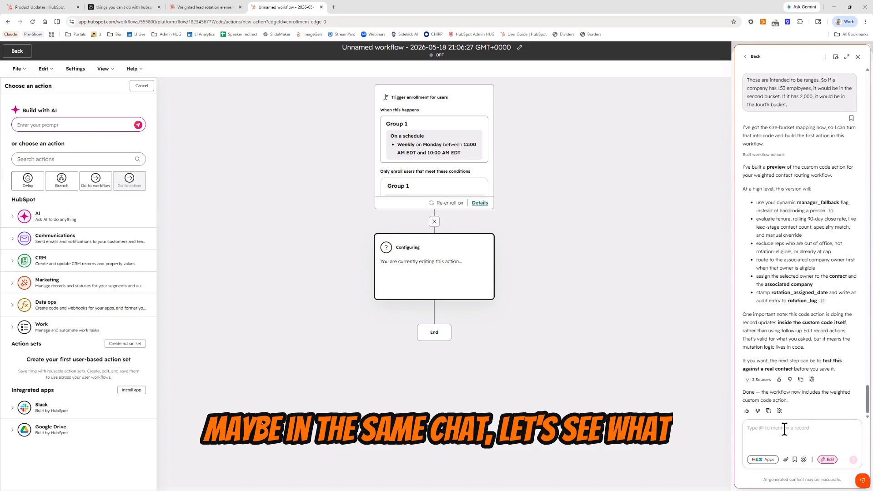
{"action": "type", "text": "I"}
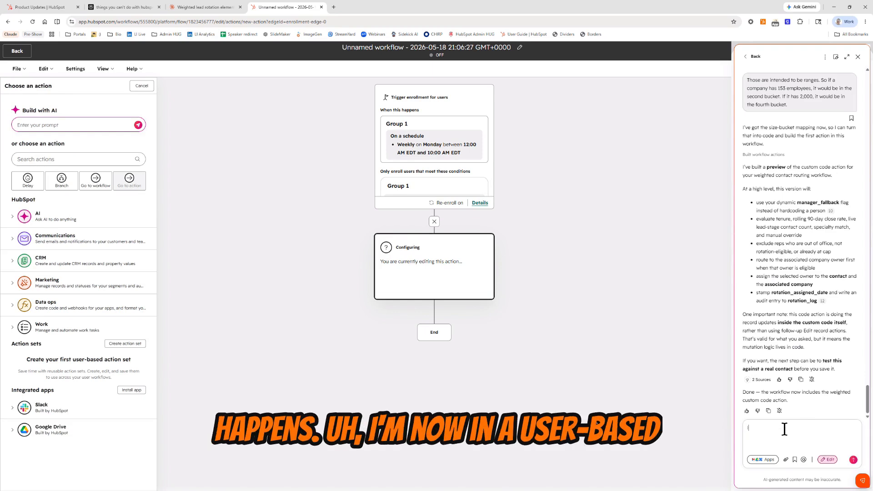
{"action": "type", "text": "'m now in a user based workflow. Let's build that 90-day"}
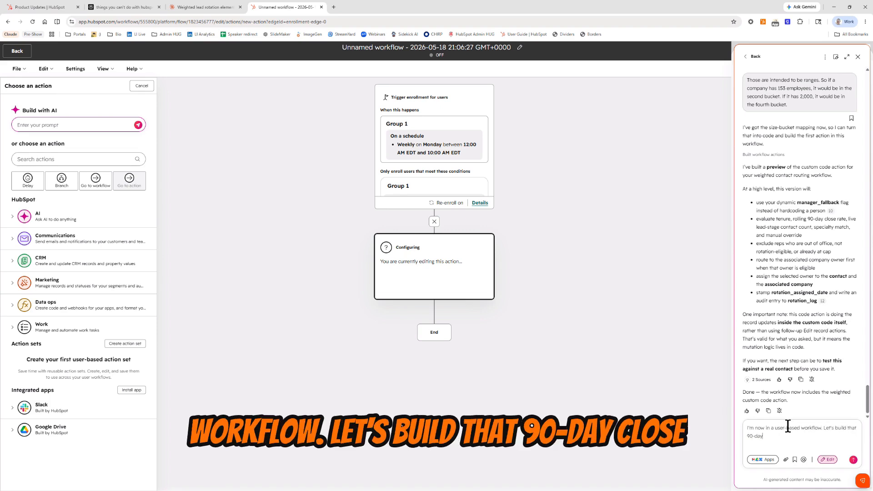
{"action": "type", "text": " close-rate calculation!"}
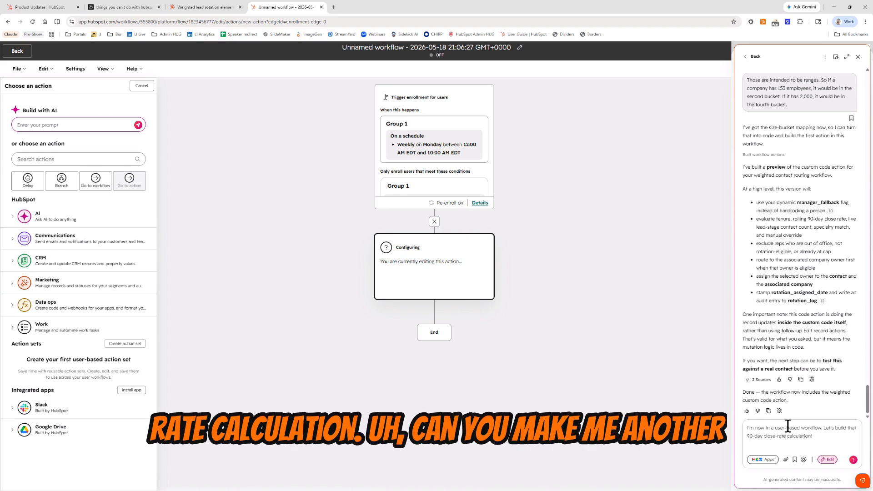
{"action": "type", "text": " Can you make me another custom-code workflow action?"}
{"action": "key", "text": "Return"}
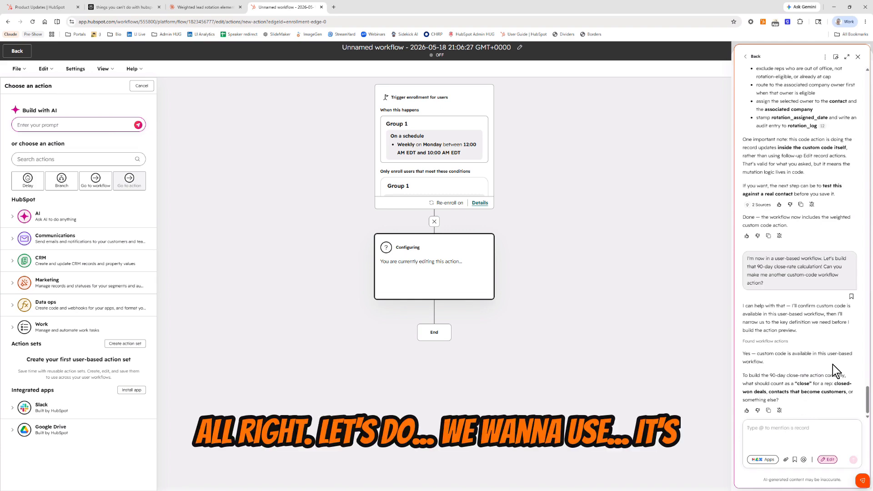
Step: Answer the assistant's question about what counts as a close with "Closed-won deals"
{"action": "type", "text": "Closed-won"}
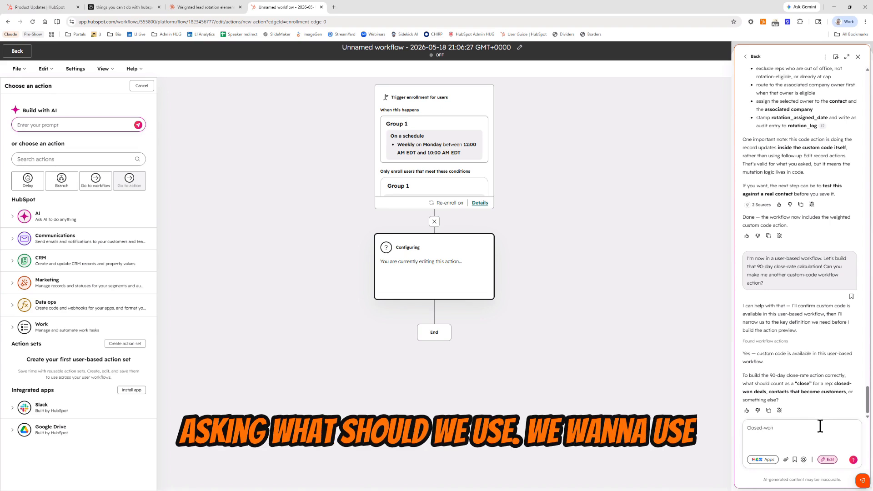
{"action": "type", "text": " deam"}
{"action": "key", "text": "Return"}
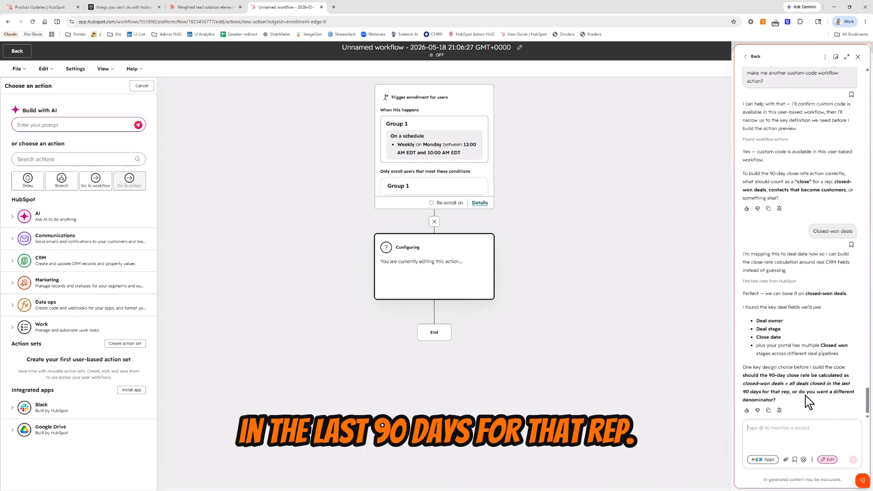
Step: Accept the proposed close-rate formula with "That sounds good to me!" and save the generated custom code action to the workflow
{"action": "left_click", "coordinate": [796, 425]}
{"action": "type", "text": "That "}
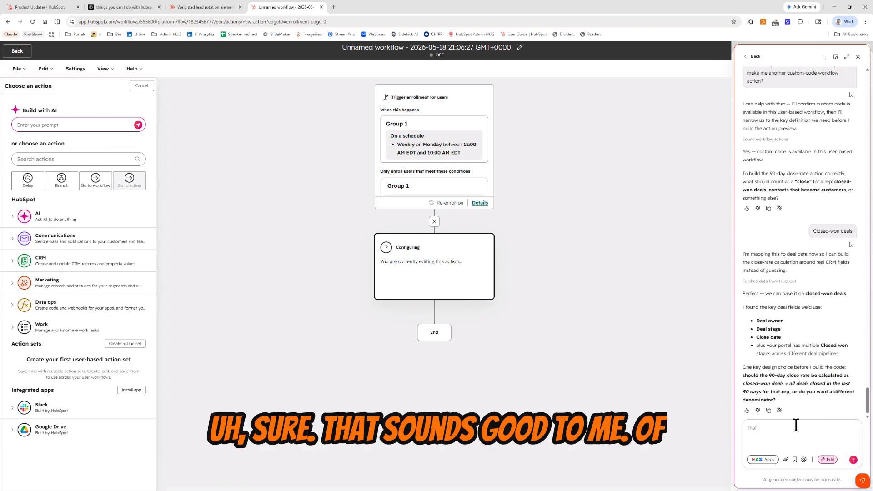
{"action": "type", "text": "sounds good to me!"}
{"action": "key", "text": "Return"}
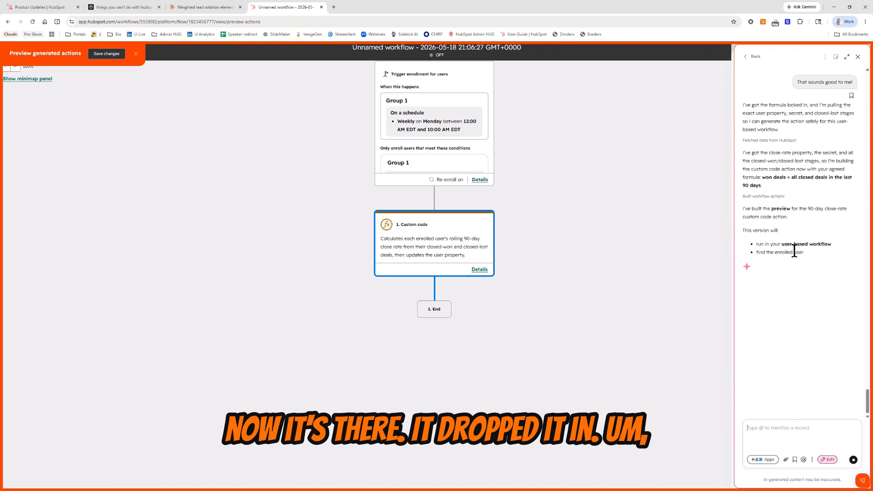
{"action": "left_click", "coordinate": [111, 57]}
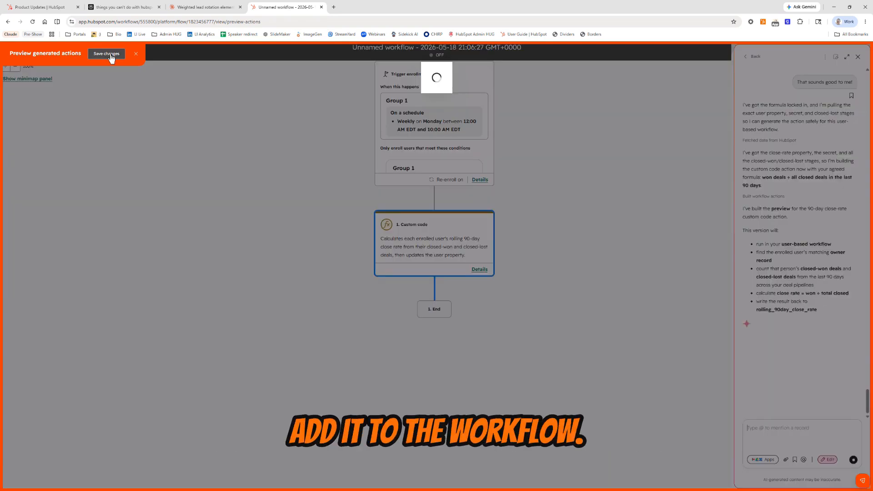